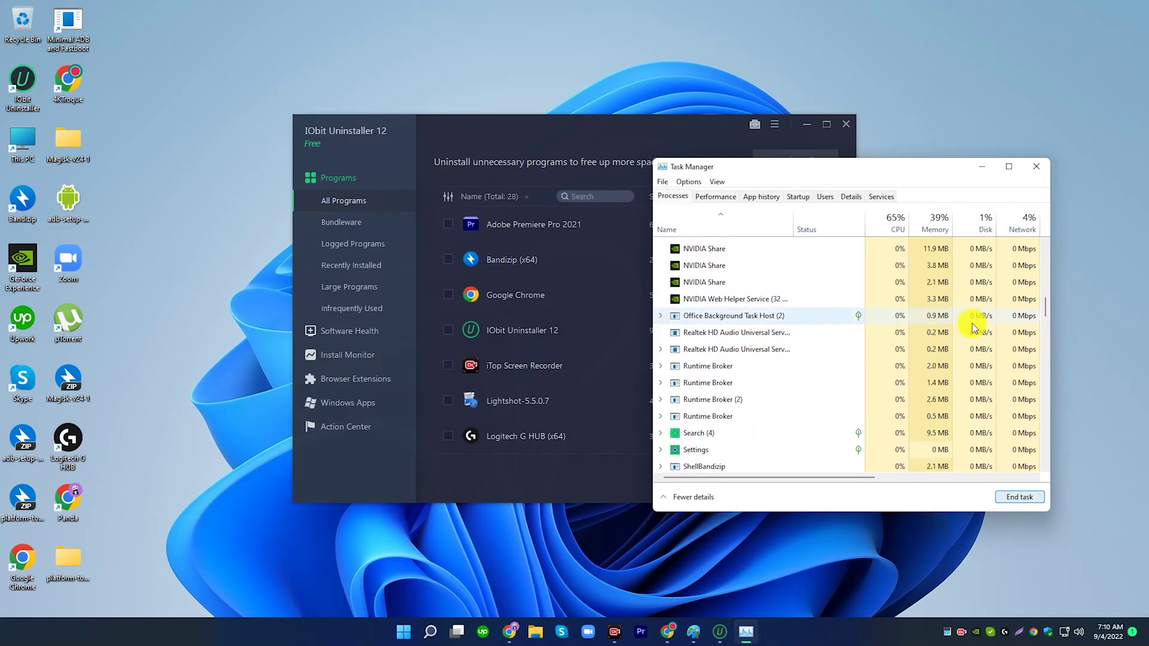
- End the IU Service Program (32 bit) background process and close Task Manager
{"action": "left_click_drag", "start_coordinate": [1048, 306], "coordinate": [1040, 262]}
{"action": "scroll", "coordinate": [1041, 261], "scroll_direction": "down", "scroll_amount": 3}
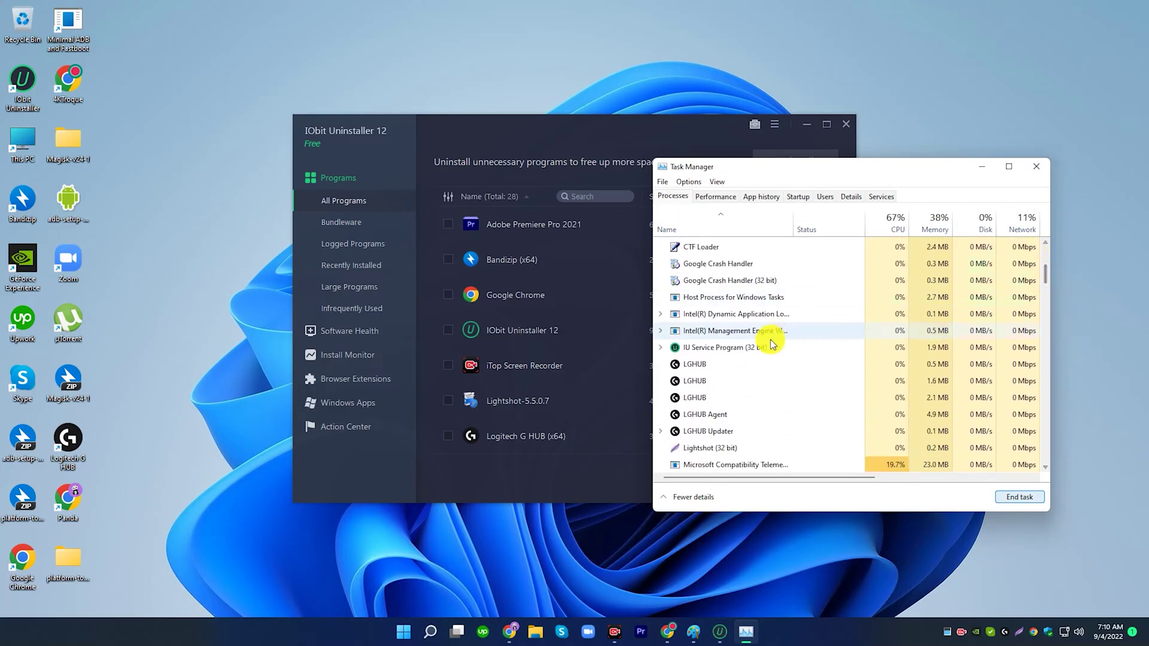
{"action": "left_click", "coordinate": [745, 348]}
{"action": "left_click", "coordinate": [1018, 497]}
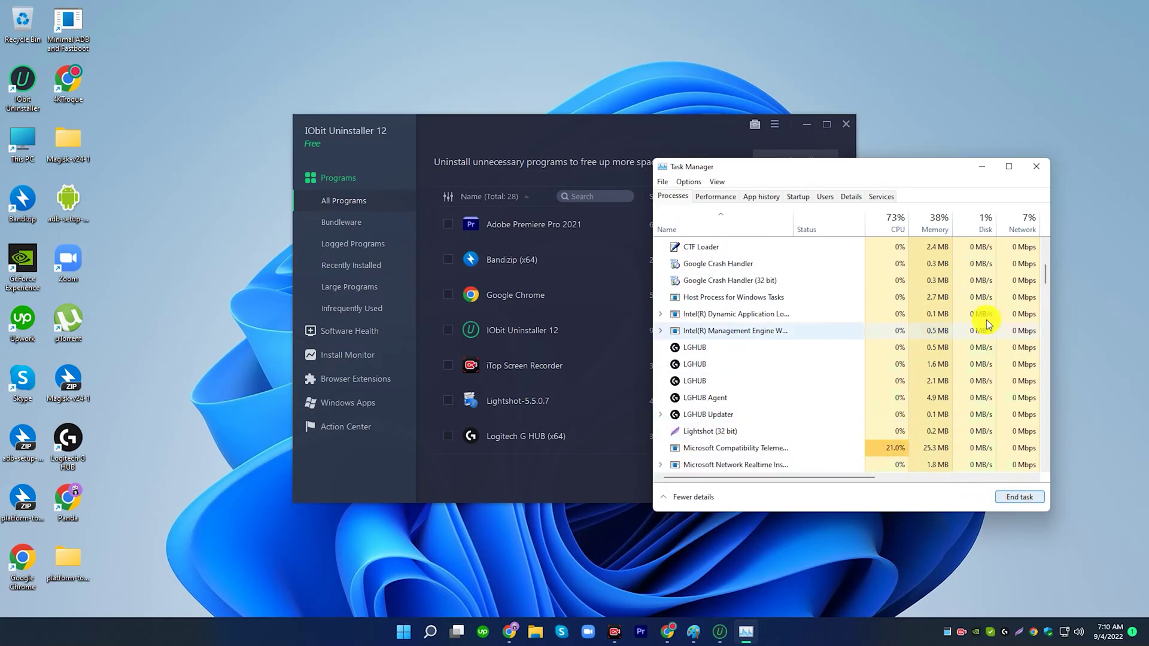
{"action": "left_click", "coordinate": [1037, 170]}
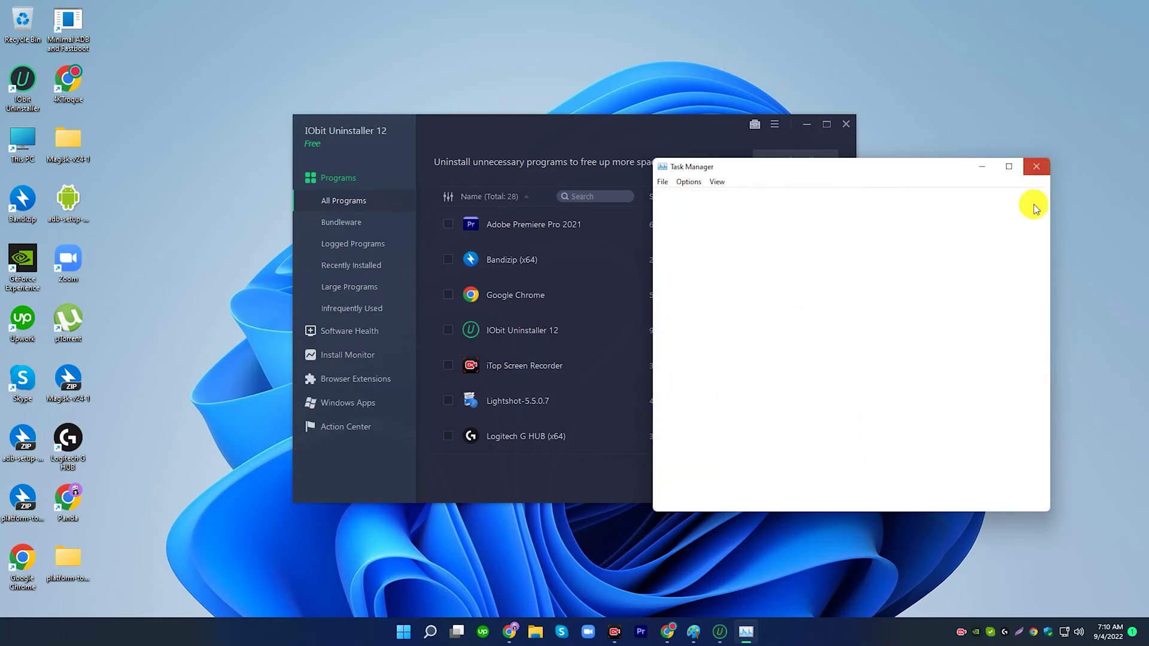
- Uninstall IObit Uninstaller 12 from its own program list with automatic residual file removal, leaving the uninstall survey blank
{"action": "left_click", "coordinate": [451, 331]}
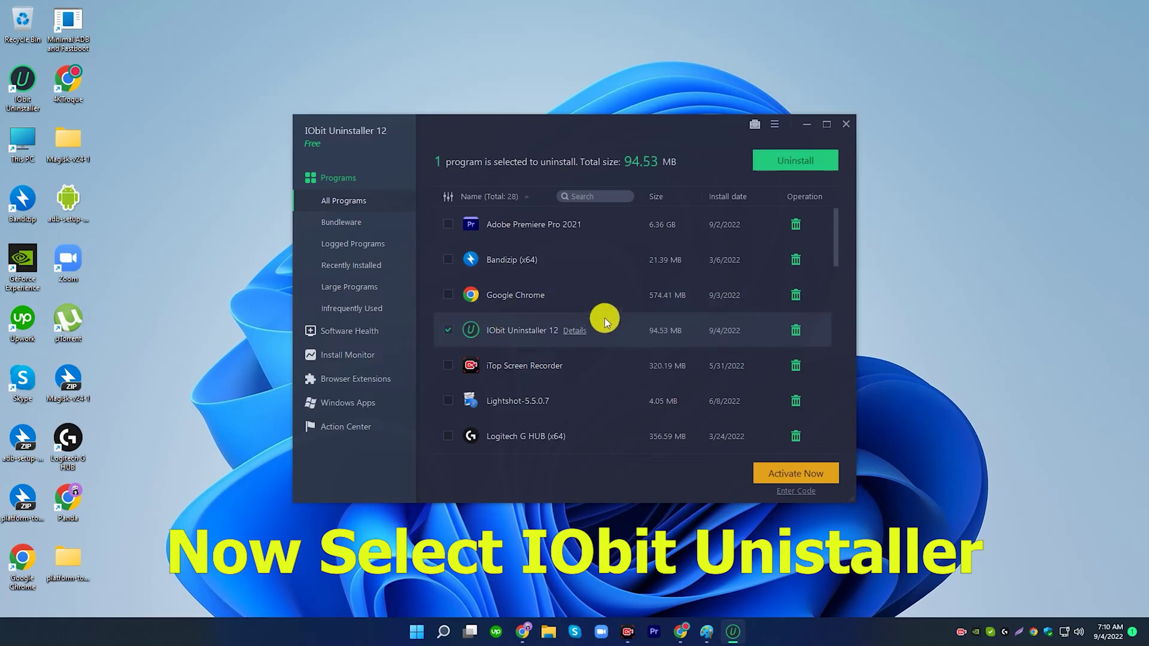
{"action": "left_click", "coordinate": [798, 162]}
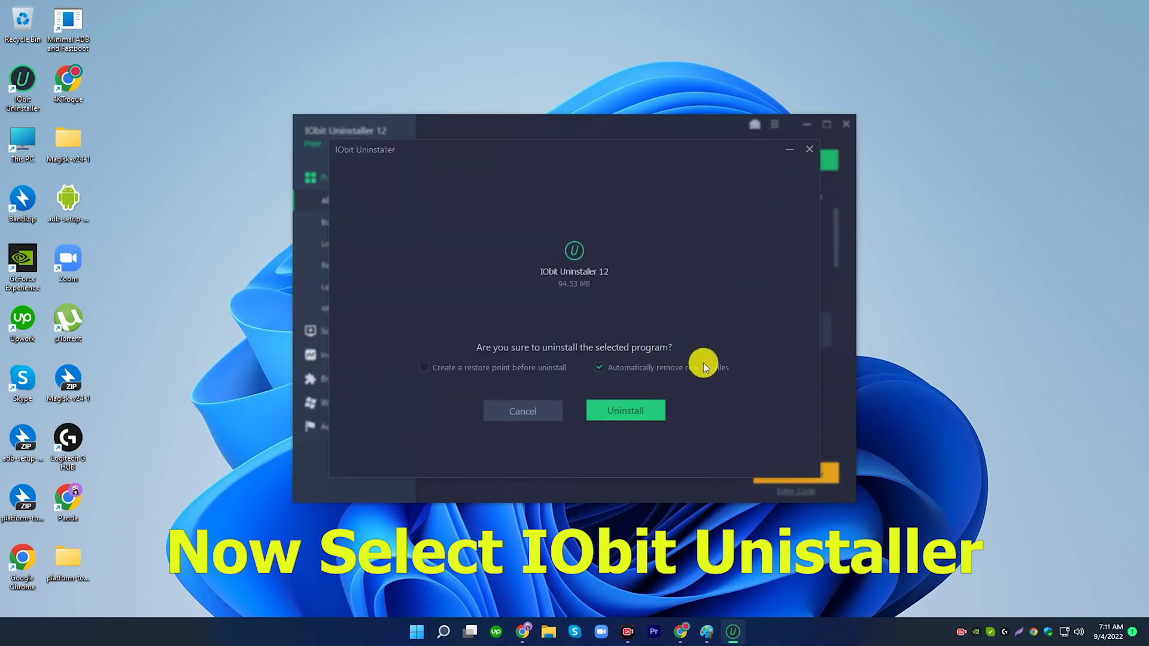
{"action": "left_click", "coordinate": [602, 412]}
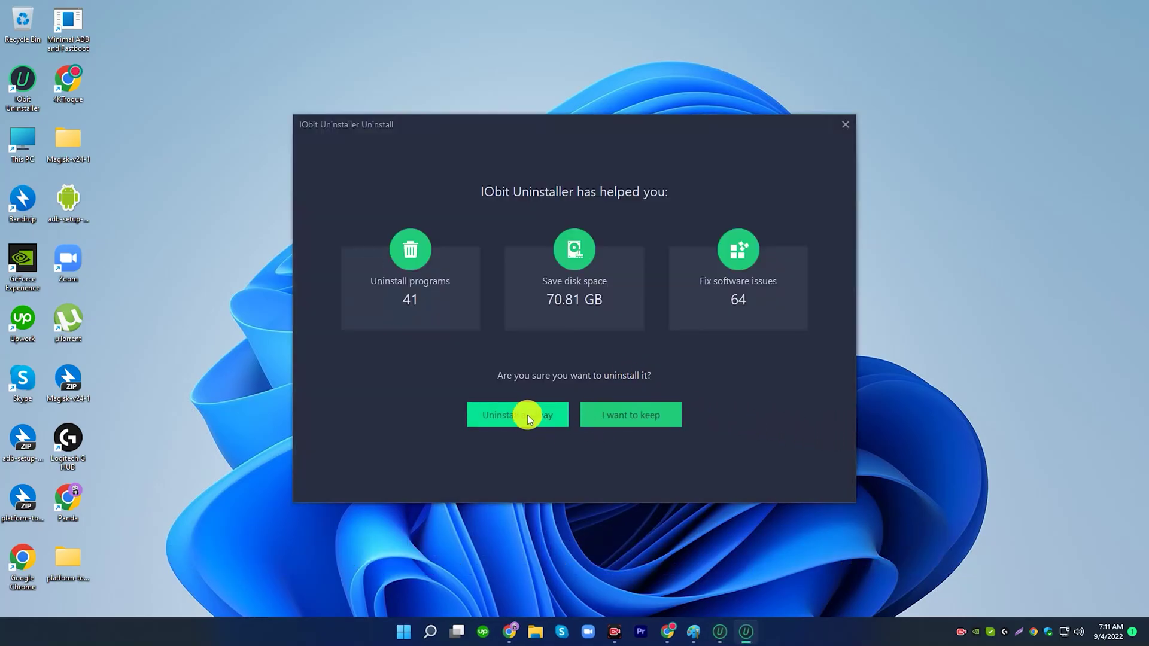
{"action": "left_click", "coordinate": [517, 413]}
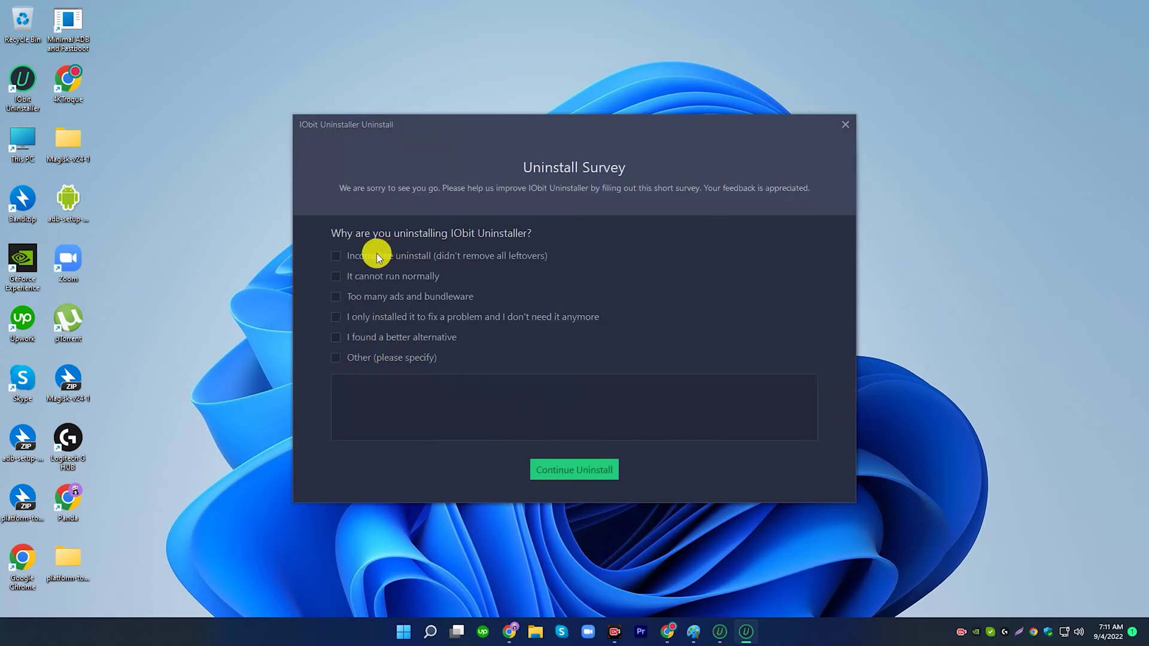
{"action": "left_click", "coordinate": [566, 469]}
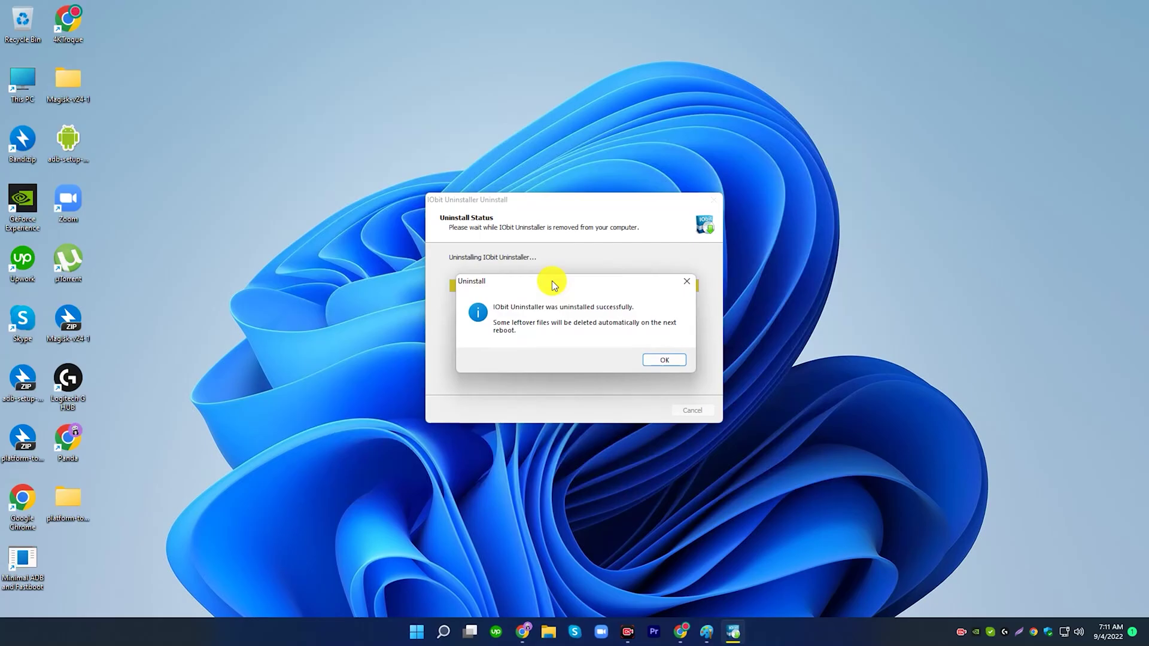
{"action": "left_click", "coordinate": [659, 360]}
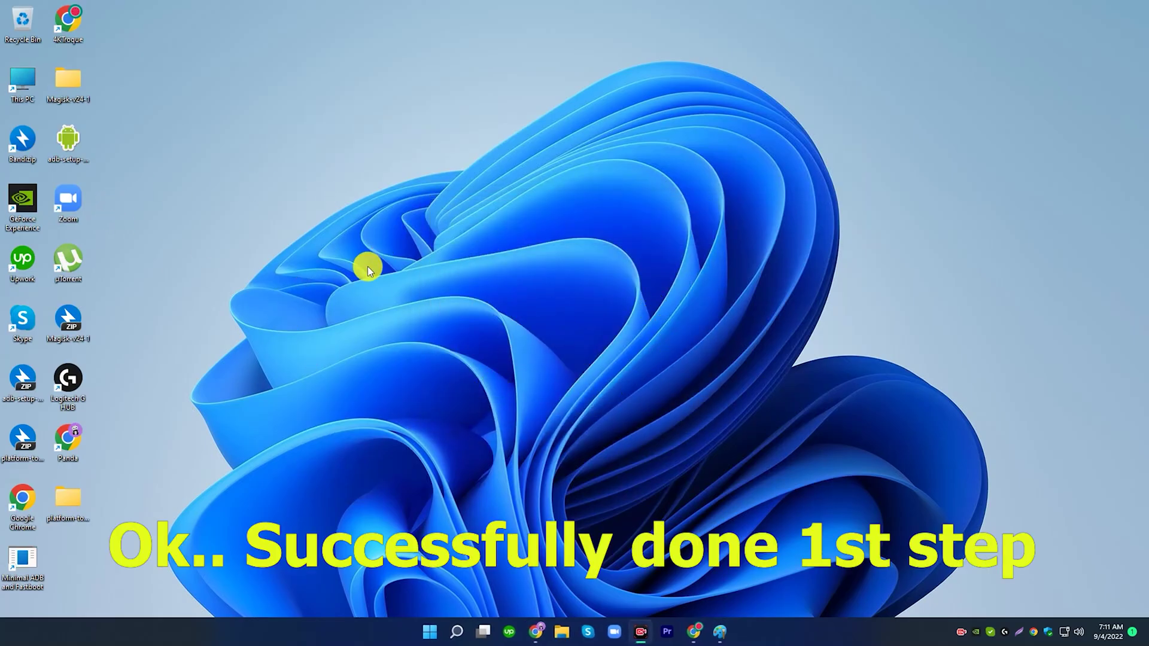
- Switch to Paint, underline and tick the second item, "Manully but just copy past method", in red, and minimize the window
{"action": "left_click", "coordinate": [722, 632]}
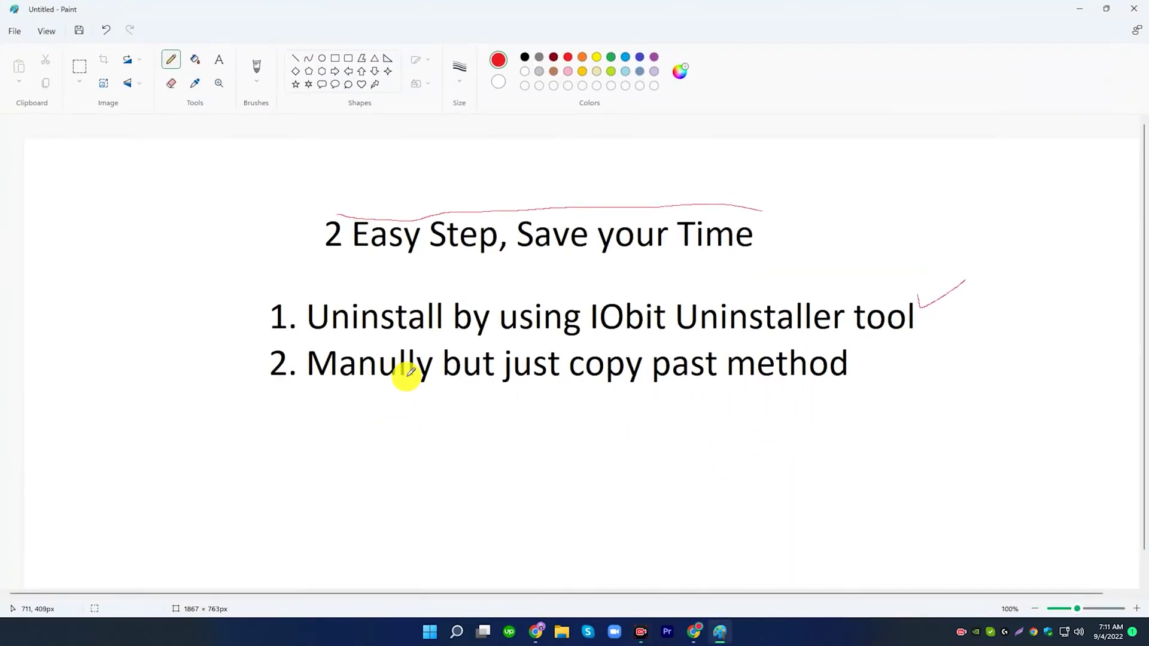
{"action": "mouse_move", "coordinate": [311, 385]}
{"action": "left_mouse_down"}
{"action": "mouse_move", "coordinate": [748, 392]}
{"action": "mouse_move", "coordinate": [844, 387]}
{"action": "mouse_move", "coordinate": [888, 357]}
{"action": "left_mouse_up"}
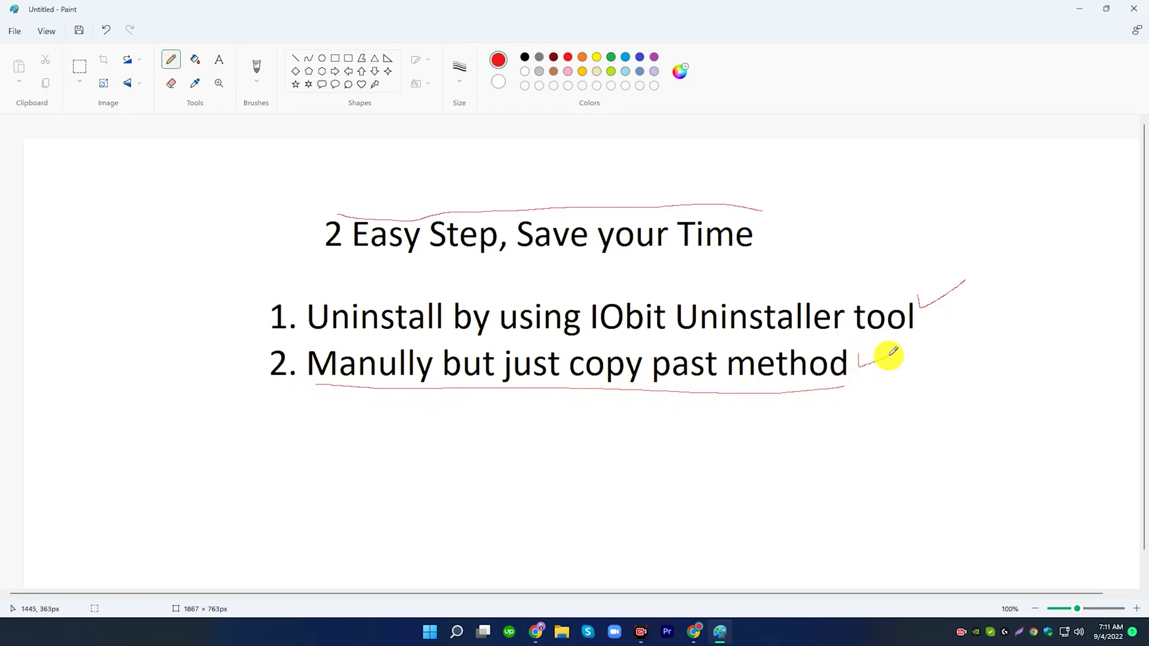
{"action": "left_click", "coordinate": [1081, 9]}
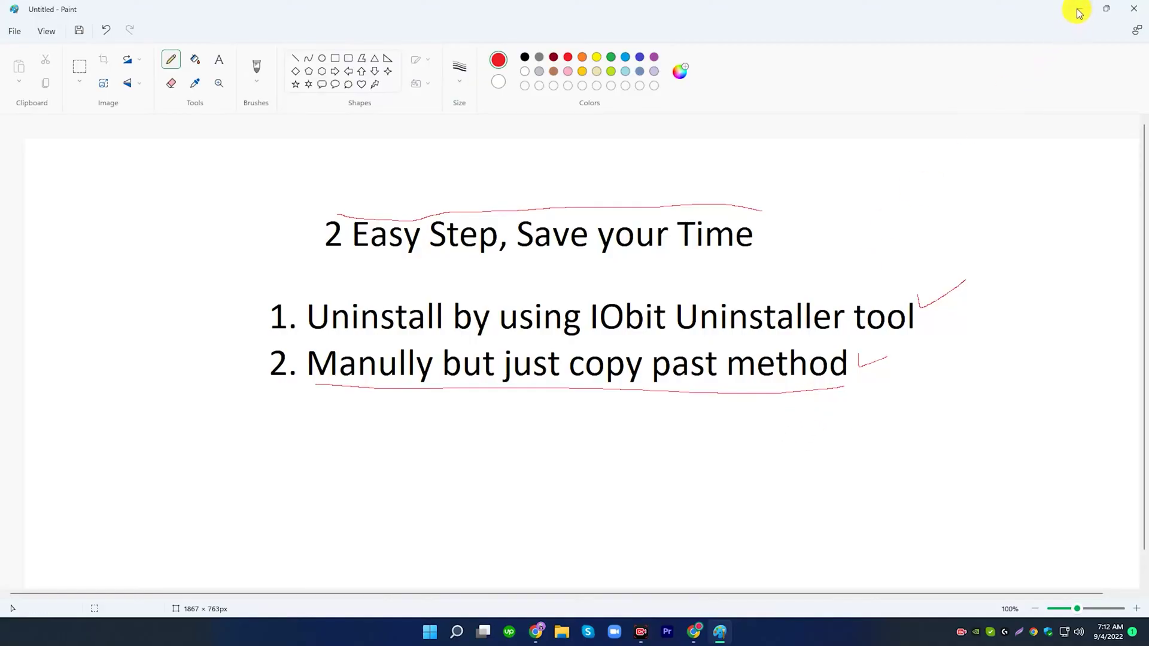
{"action": "left_click", "coordinate": [1081, 10]}
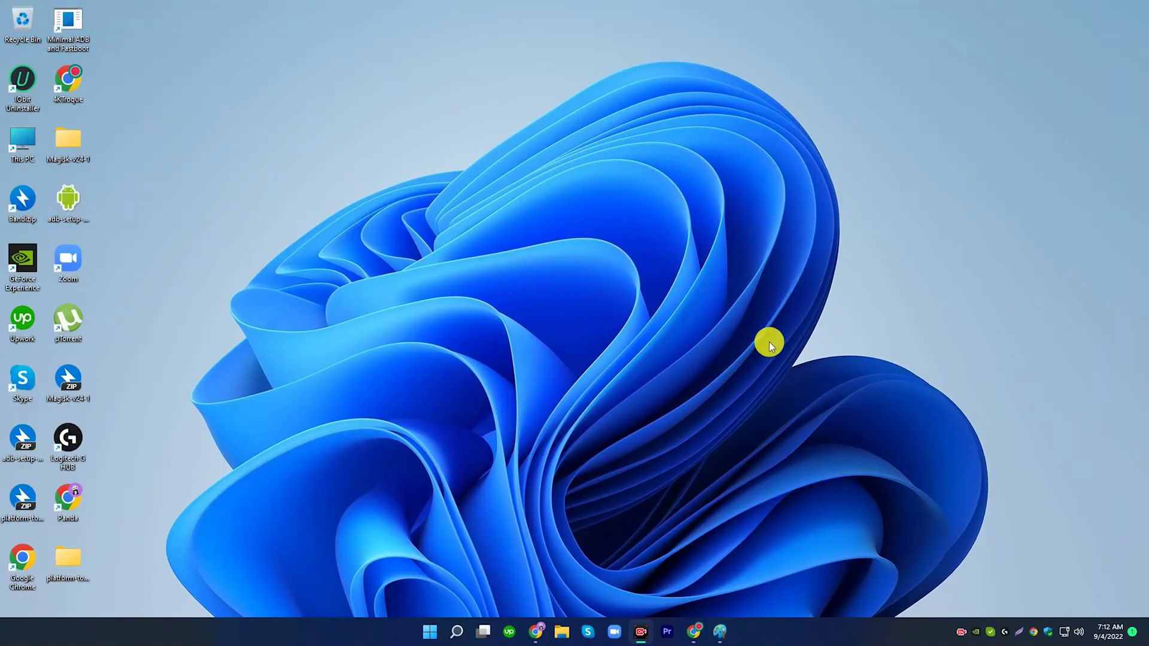
- Switch to the aNotepad note in Chrome and read the introduction, the Task Manager task and step 1 of the uninstall instructions
{"action": "left_click", "coordinate": [695, 633]}
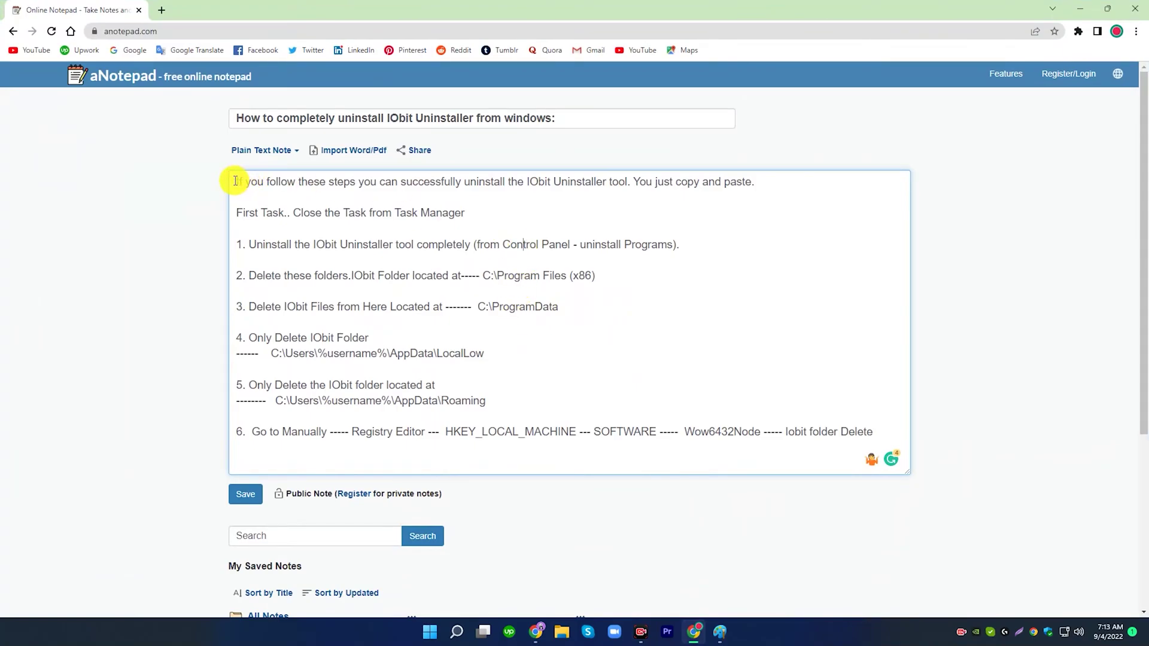
{"action": "left_click_drag", "start_coordinate": [235, 180], "coordinate": [725, 180]}
{"action": "left_click", "coordinate": [761, 181]}
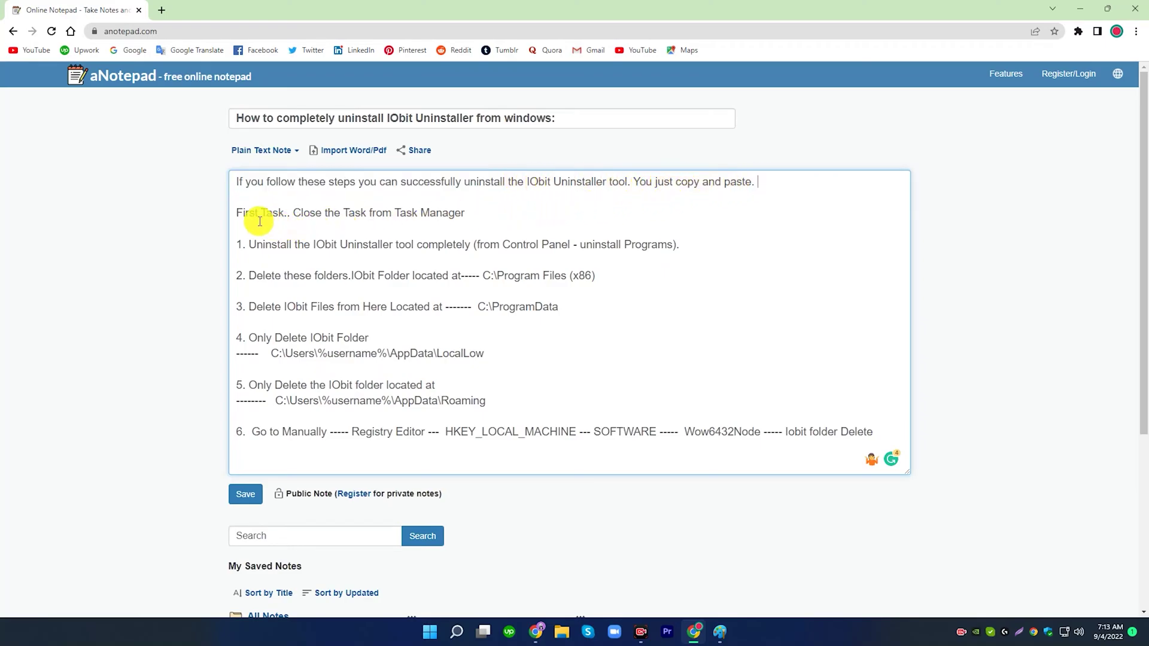
{"action": "left_click_drag", "start_coordinate": [237, 214], "coordinate": [480, 216]}
{"action": "left_click", "coordinate": [431, 214]}
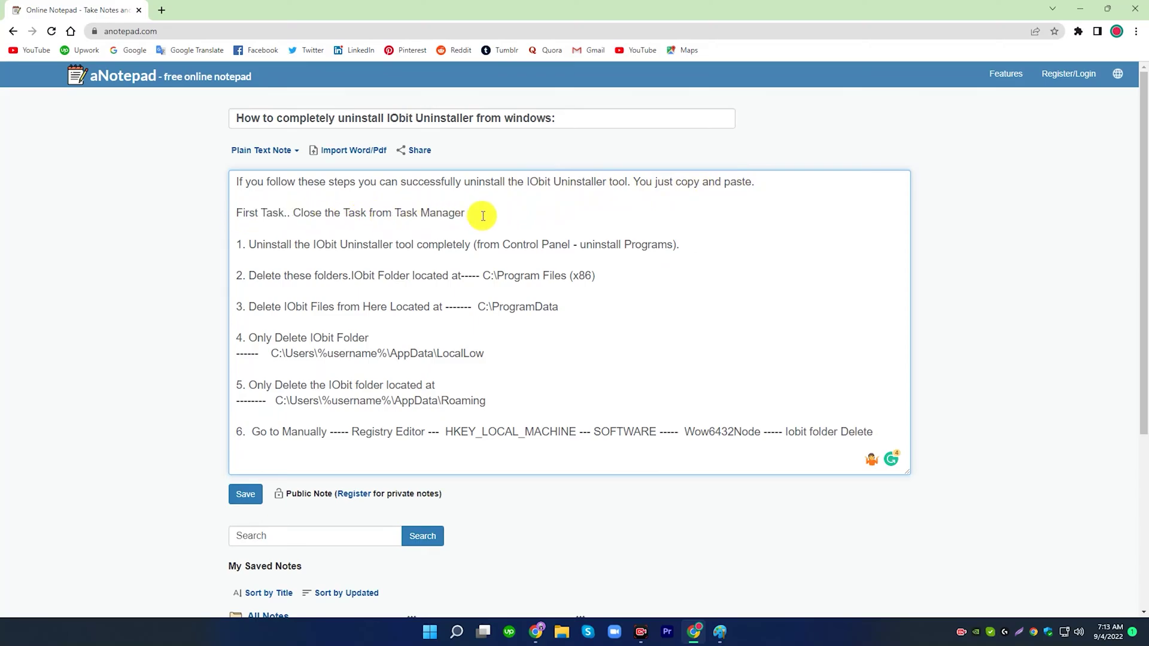
{"action": "left_click_drag", "start_coordinate": [248, 243], "coordinate": [623, 246]}
{"action": "left_click", "coordinate": [623, 245]}
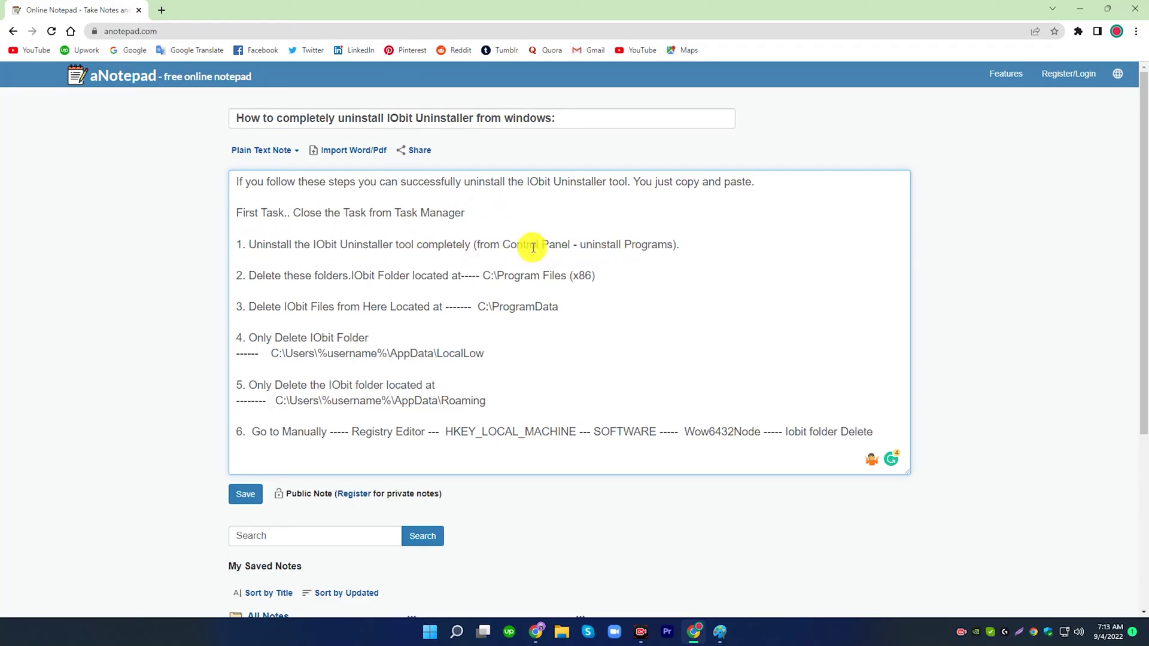
{"action": "left_click", "coordinate": [1081, 7]}
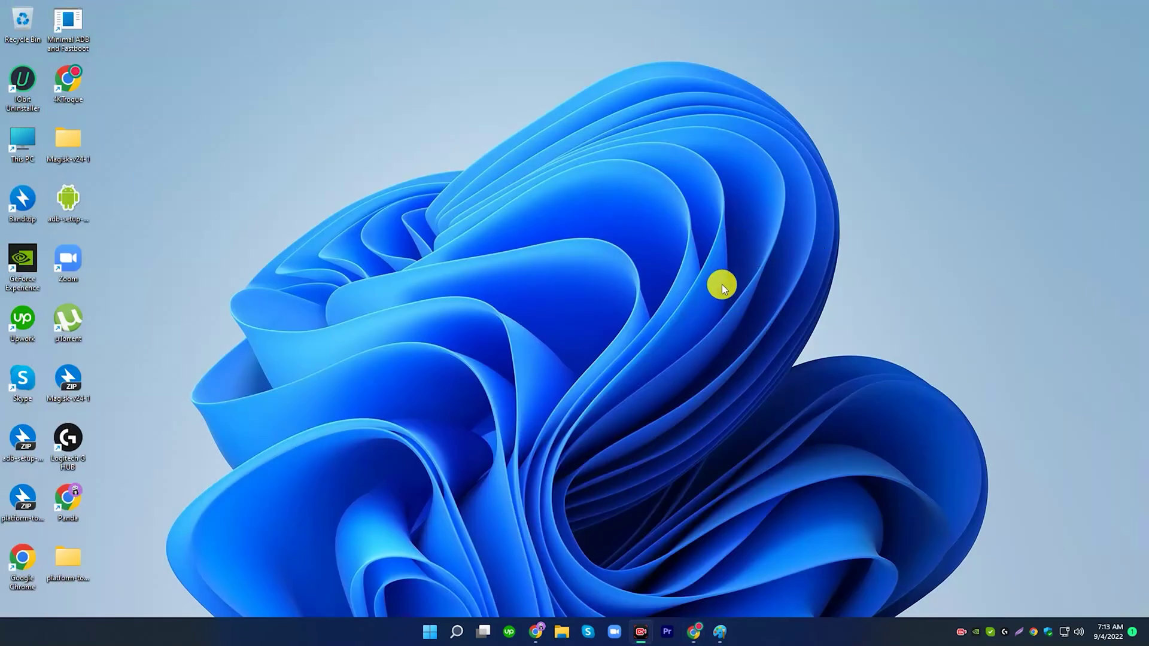
- Open Task Manager through Windows search and end the IU Service Program (32 bit) process
{"action": "left_click", "coordinate": [458, 630]}
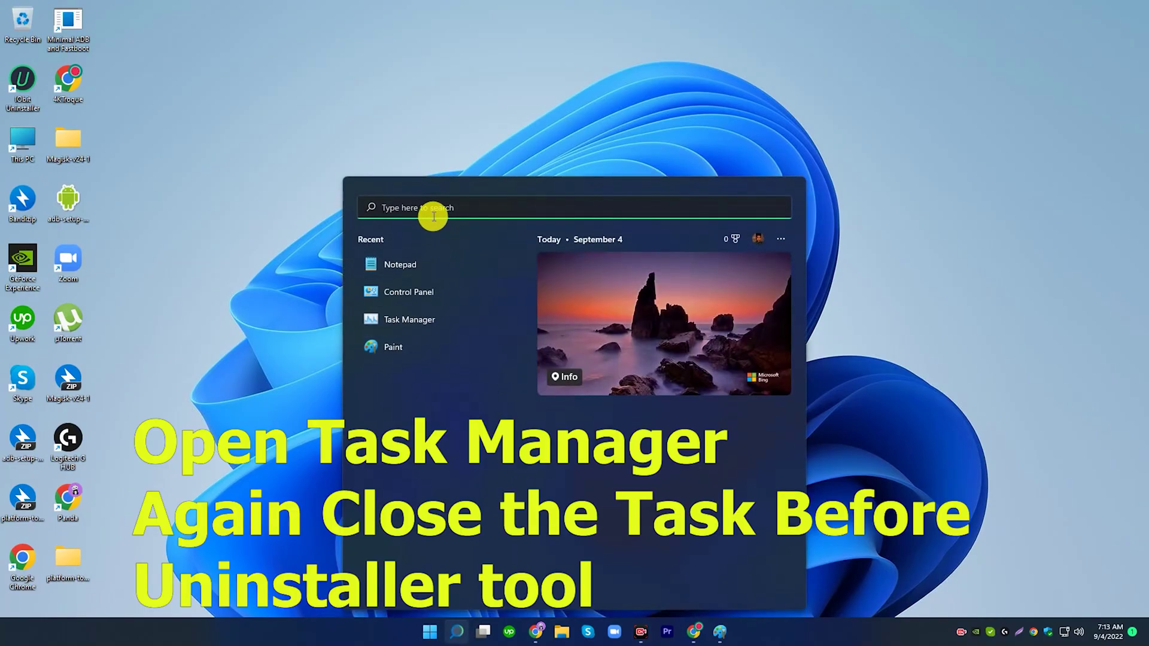
{"action": "type", "text": "task manager"}
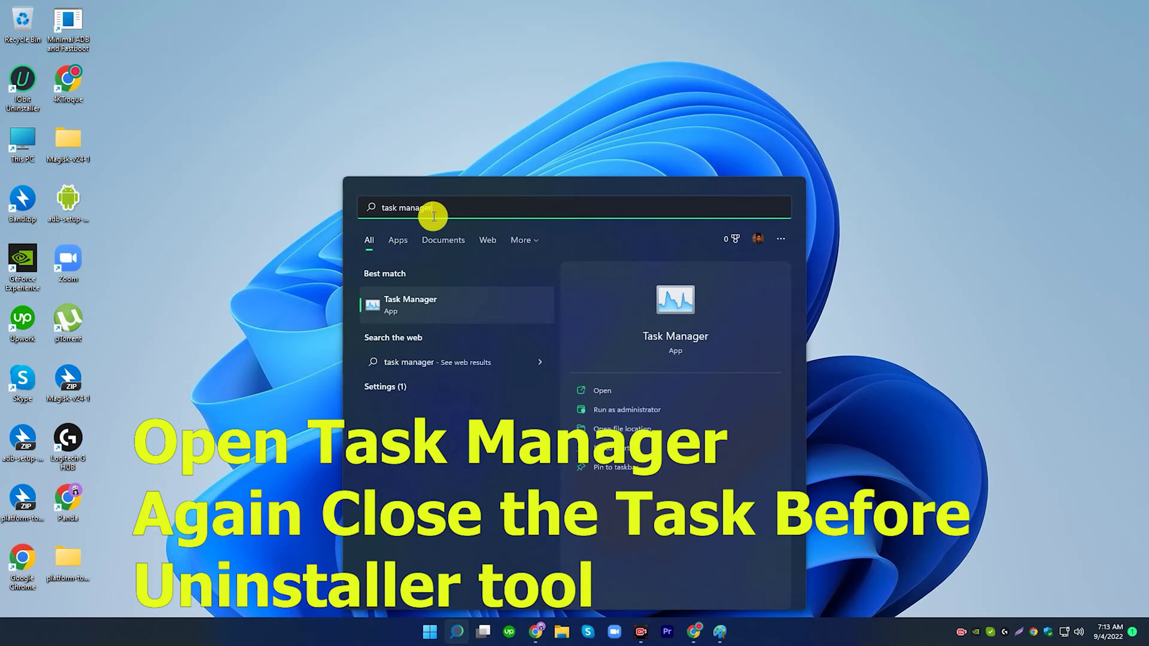
{"action": "left_click", "coordinate": [418, 303]}
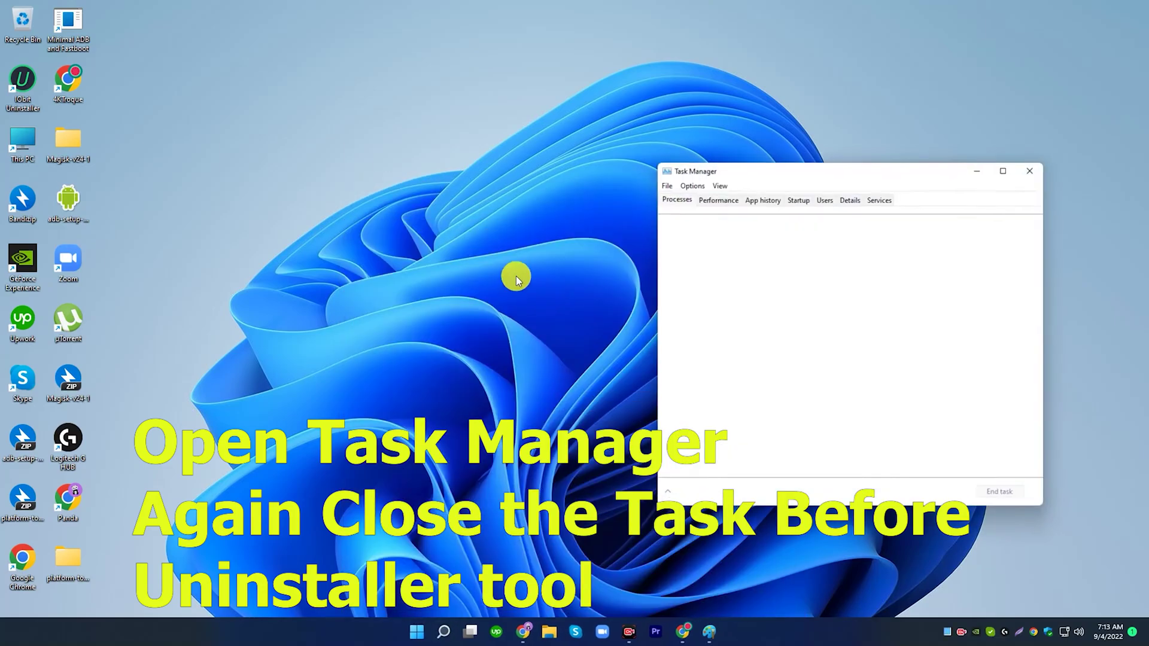
{"action": "scroll", "coordinate": [748, 344], "scroll_direction": "down", "scroll_amount": 4}
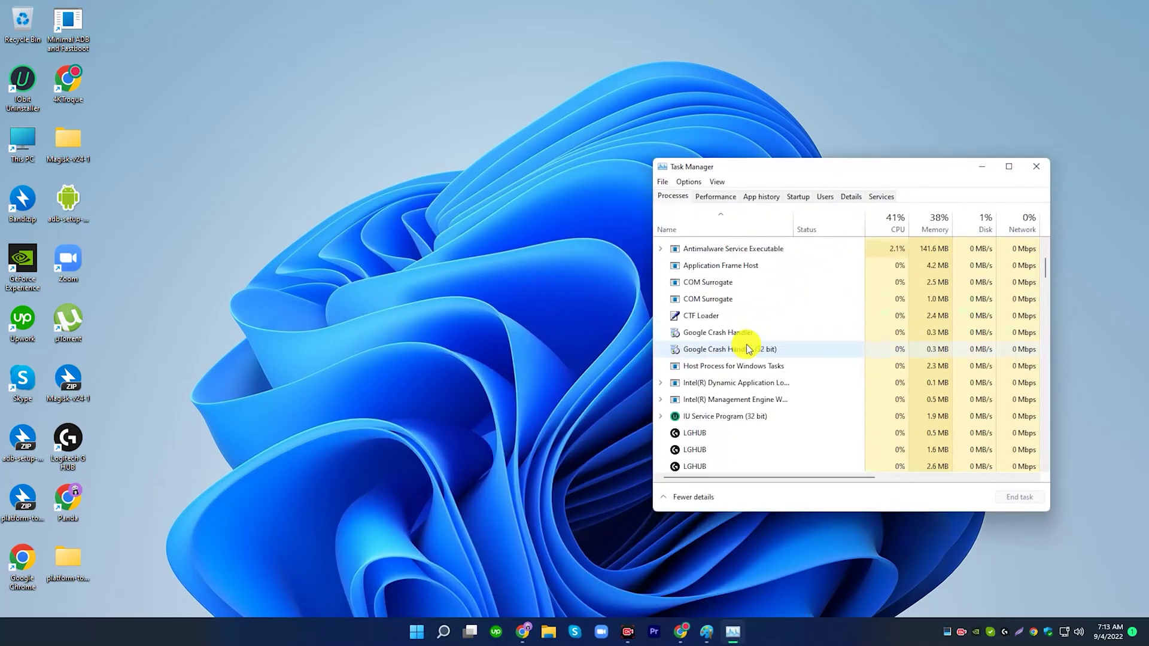
{"action": "left_click", "coordinate": [750, 309]}
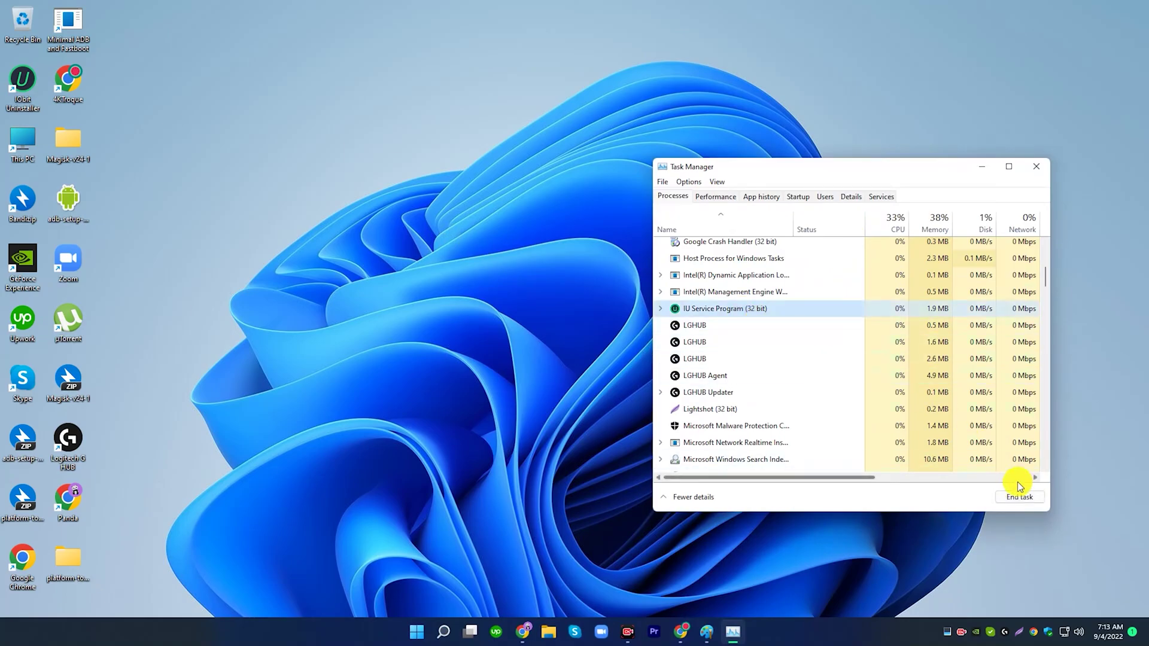
{"action": "left_click", "coordinate": [1014, 498]}
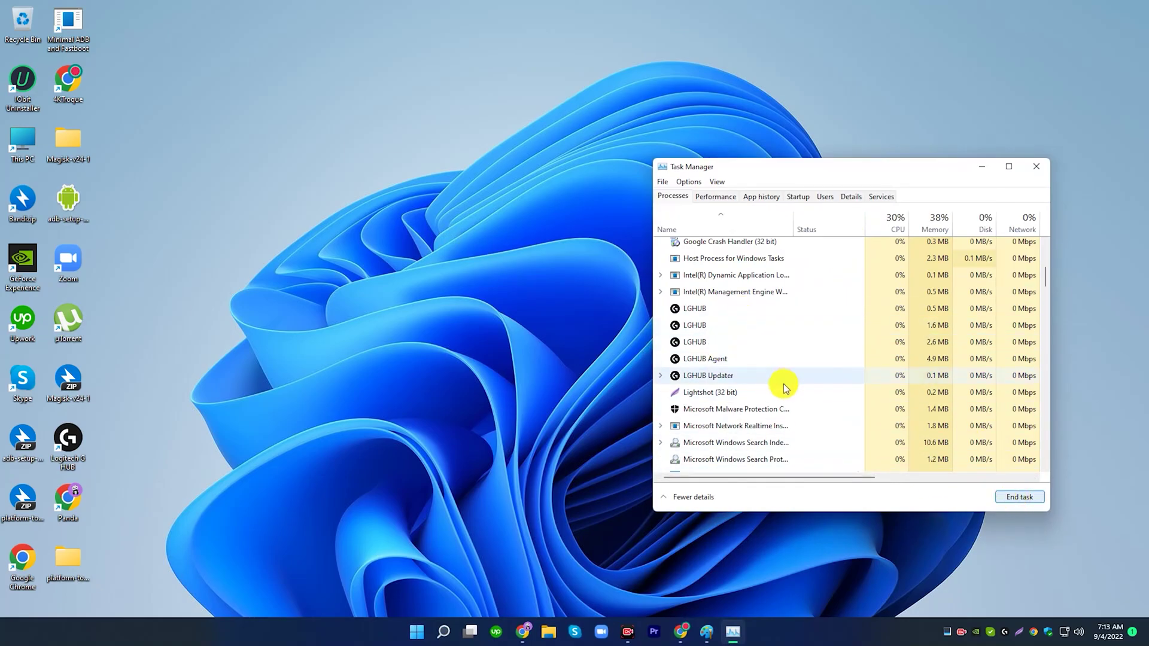
- End the UninstallMonitor (32 bit) process, check the rest of the process list, and close Task Manager
{"action": "left_click_drag", "start_coordinate": [1045, 278], "coordinate": [1048, 330]}
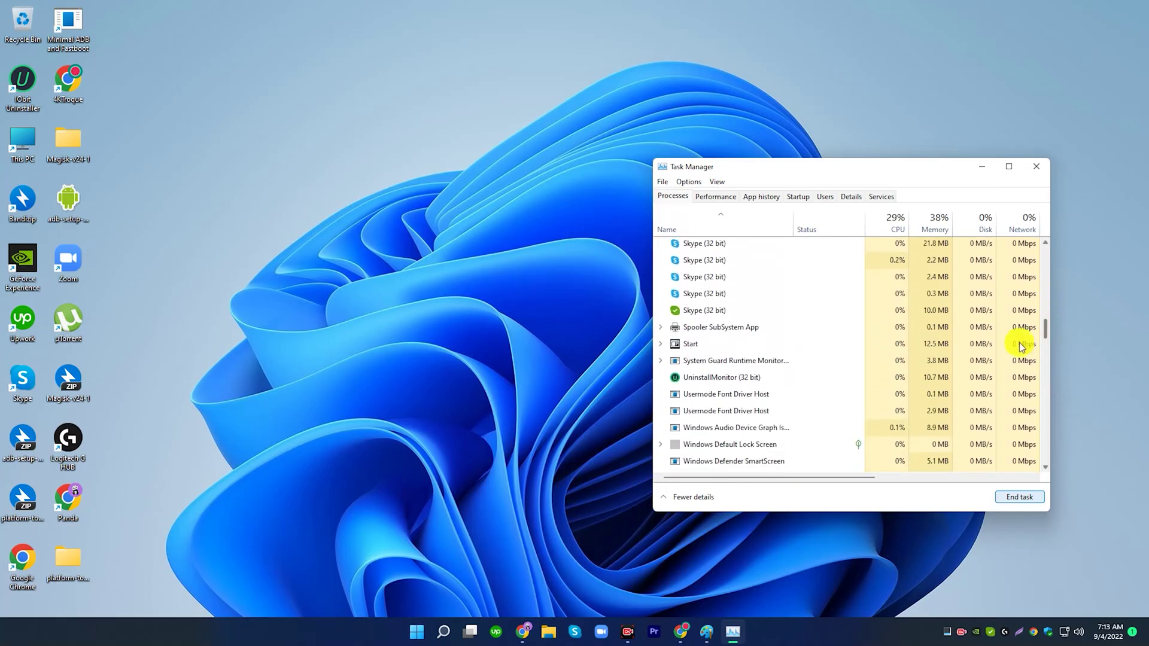
{"action": "left_click", "coordinate": [727, 378]}
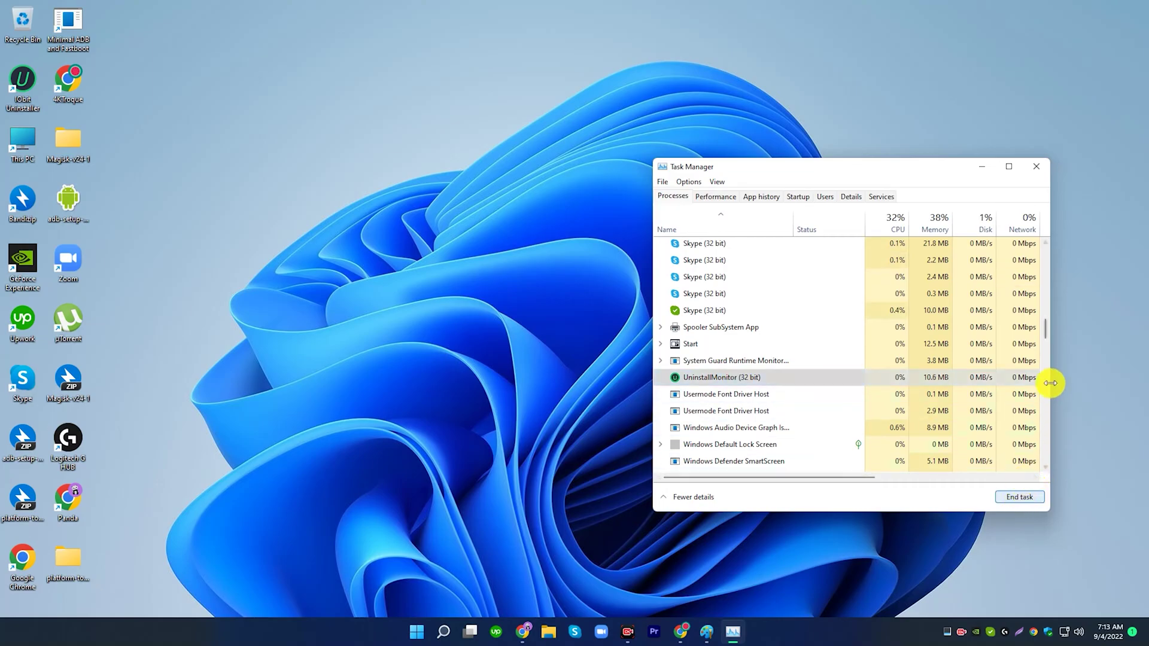
{"action": "left_click_drag", "start_coordinate": [1046, 332], "coordinate": [1062, 456]}
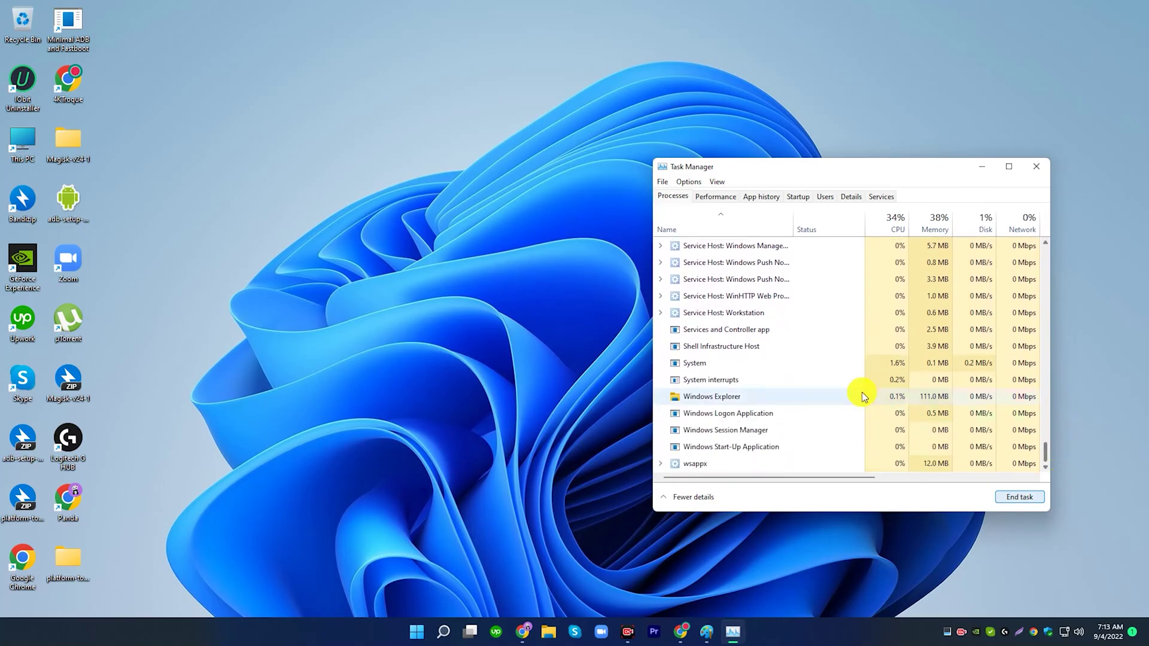
{"action": "left_click", "coordinate": [1036, 167]}
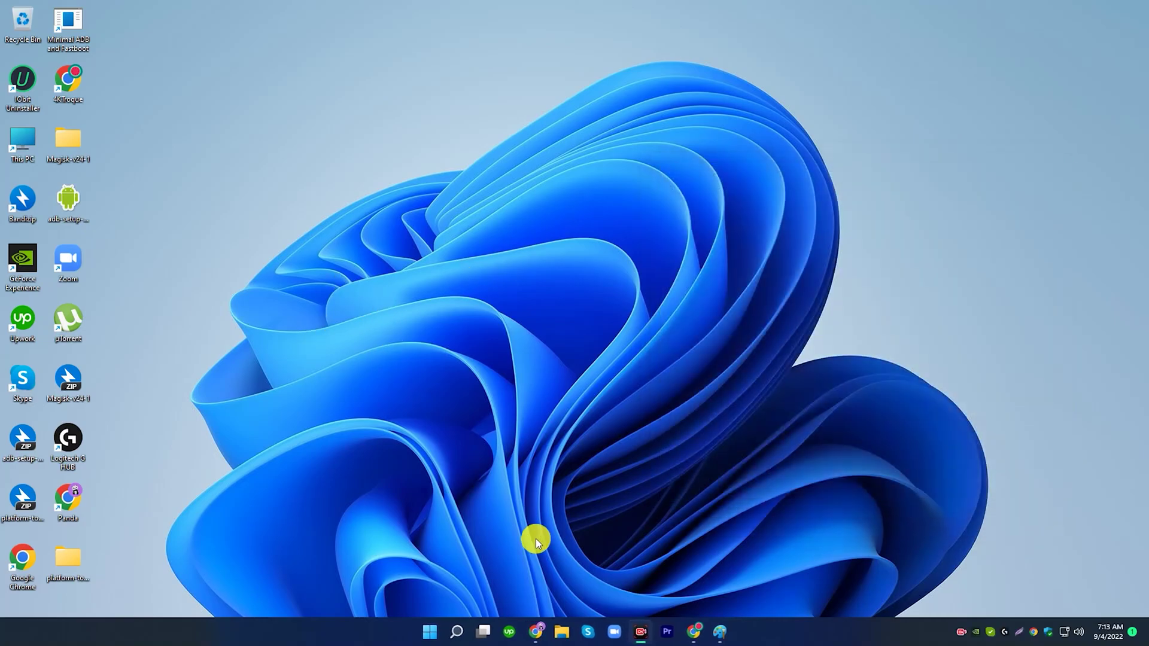
- Open Control Panel through Windows search, maximize it, and go to Programs and Features
{"action": "left_click", "coordinate": [457, 632]}
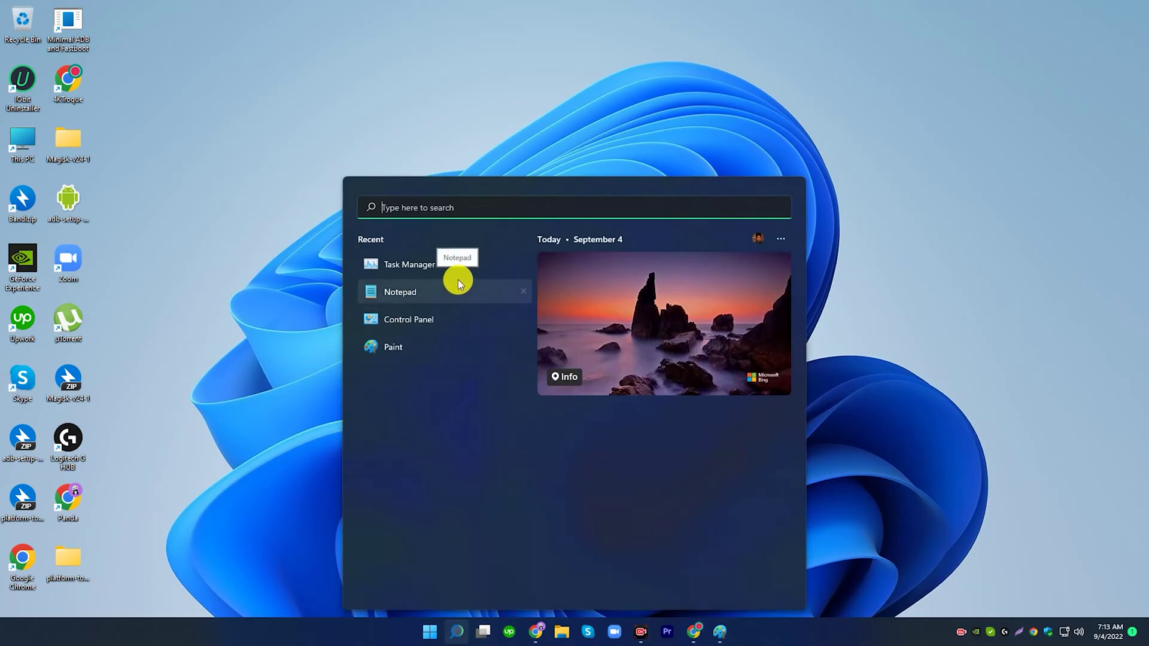
{"action": "type", "text": "control Panel"}
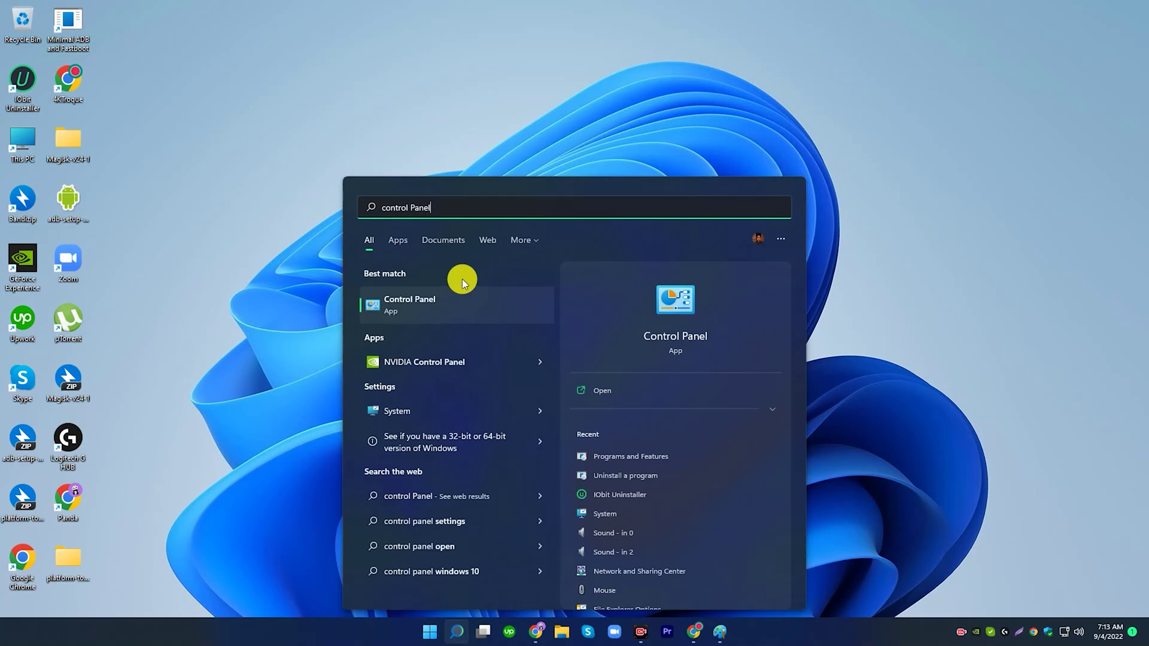
{"action": "left_click", "coordinate": [412, 303]}
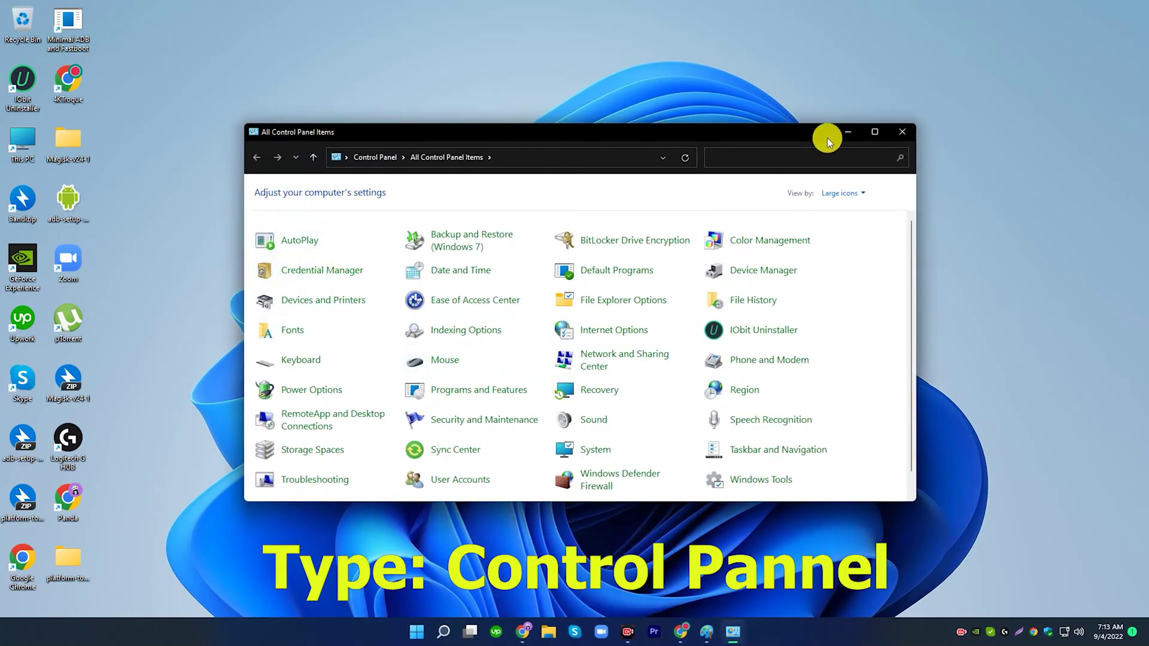
{"action": "left_click", "coordinate": [874, 131]}
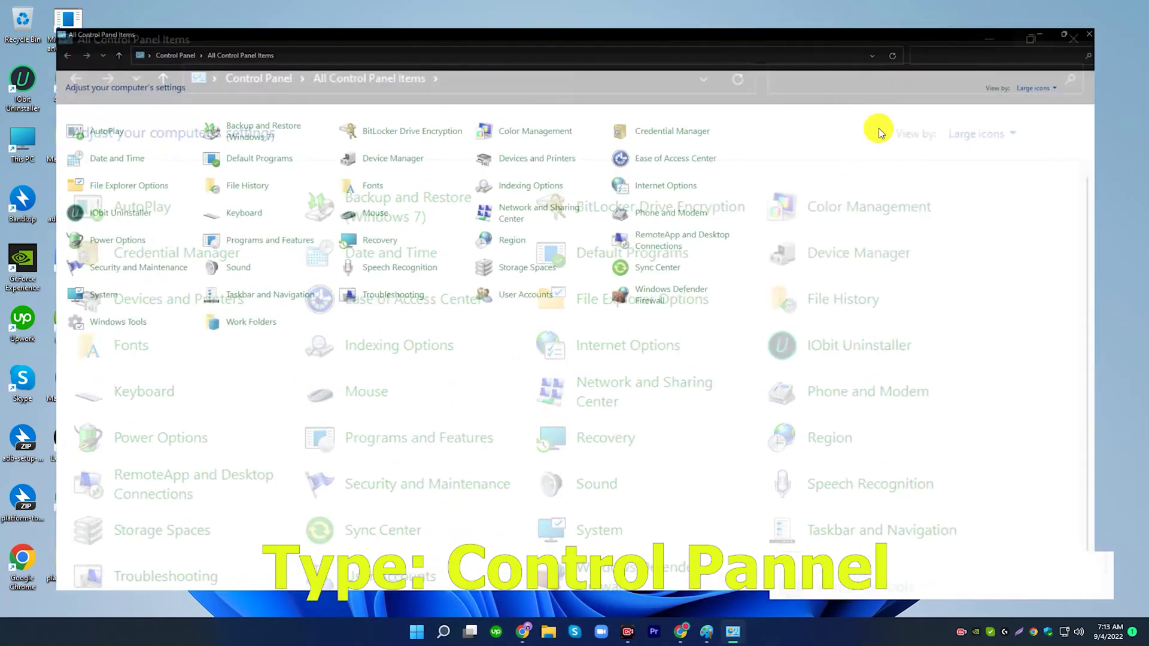
{"action": "left_click", "coordinate": [237, 233]}
{"action": "left_click", "coordinate": [252, 232]}
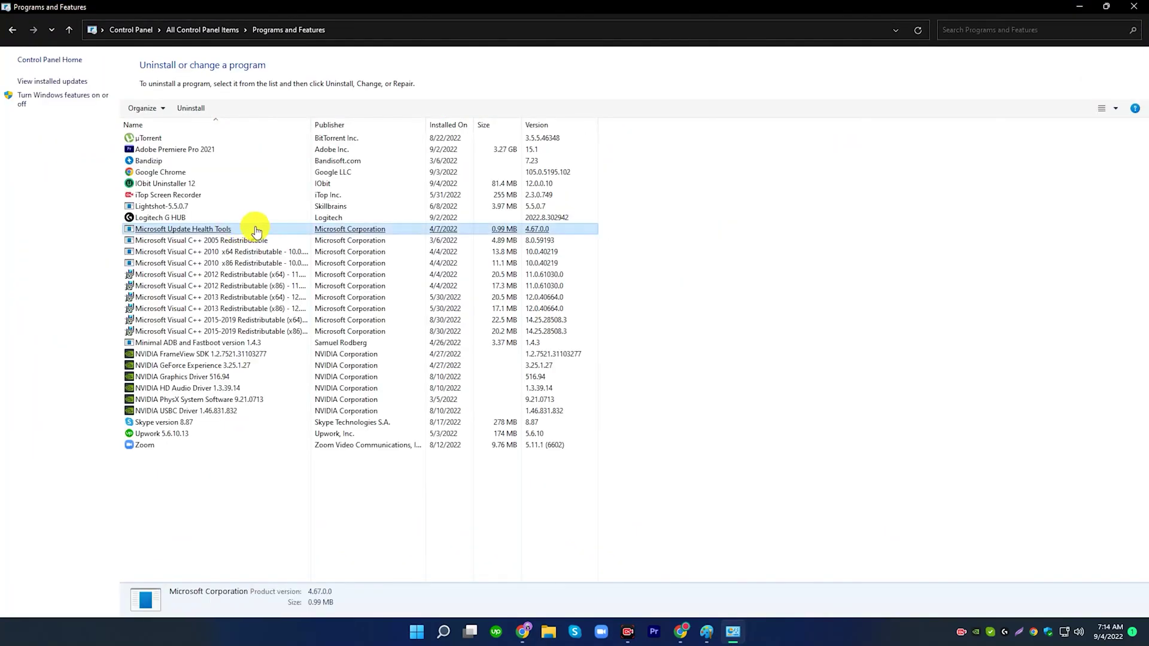
- Uninstall IObit Uninstaller 12 from the installed programs list, continue past the survey without answering, and close Programs and Features
{"action": "left_click", "coordinate": [264, 502]}
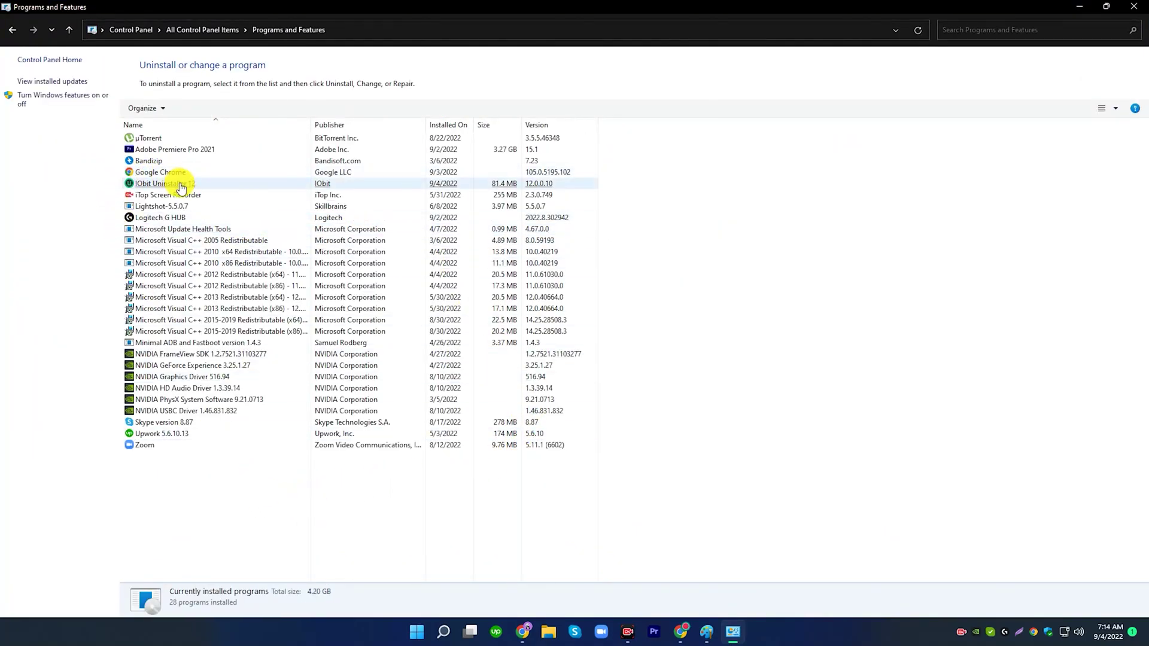
{"action": "left_click", "coordinate": [198, 185]}
{"action": "right_click", "coordinate": [240, 187]}
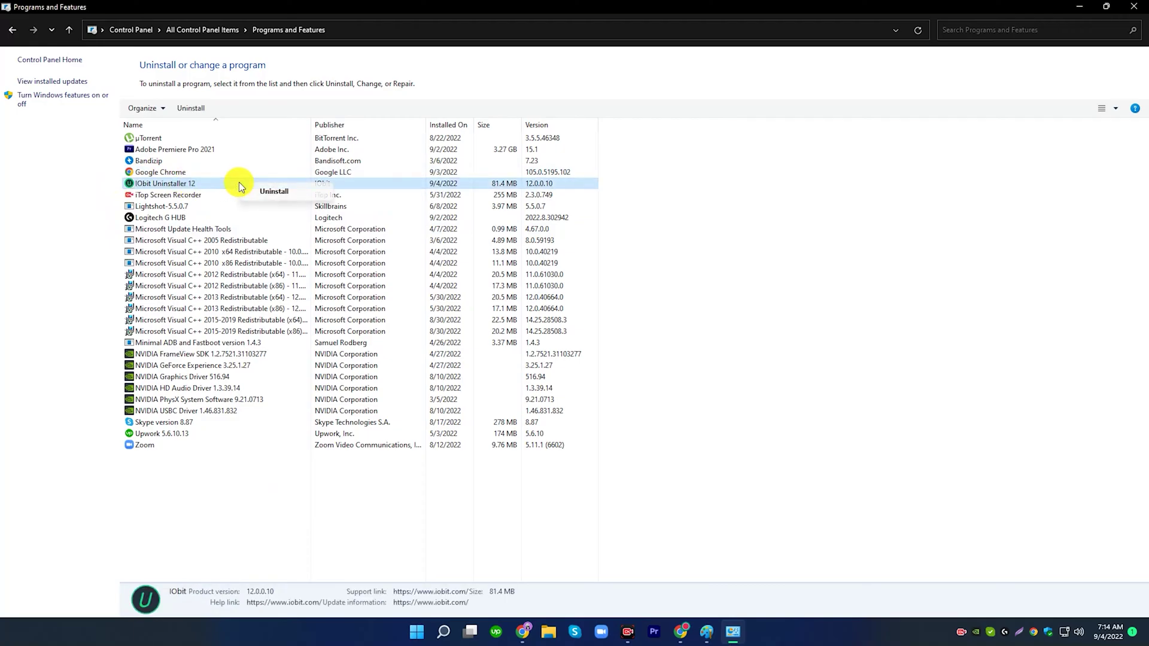
{"action": "left_click", "coordinate": [275, 191]}
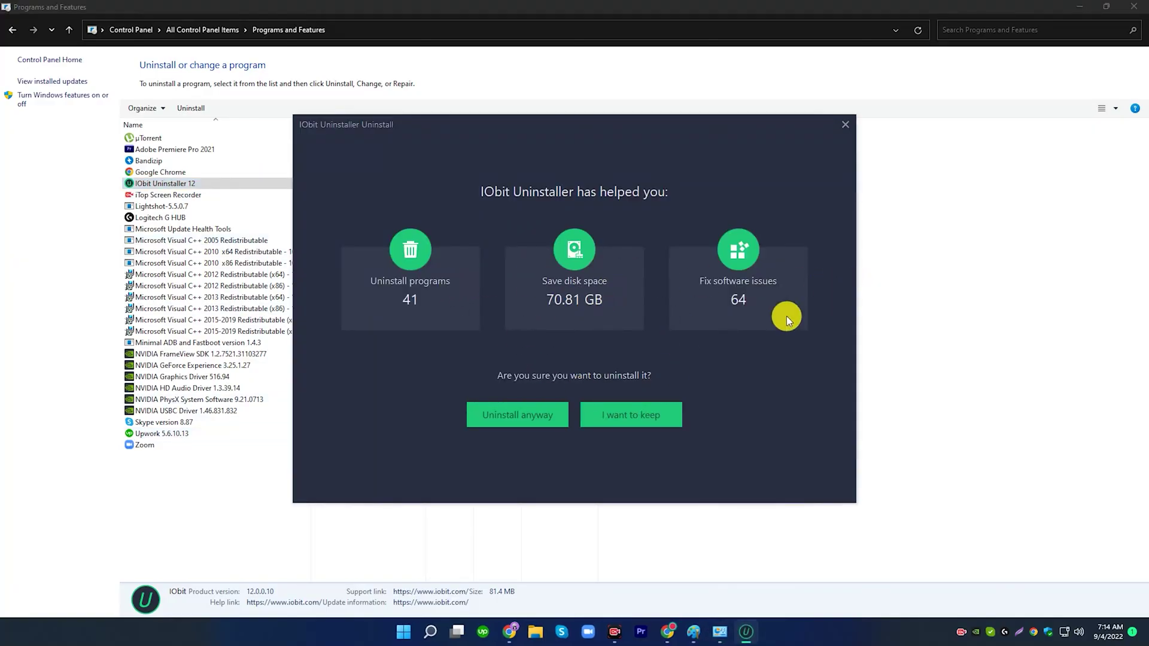
{"action": "left_click", "coordinate": [525, 417]}
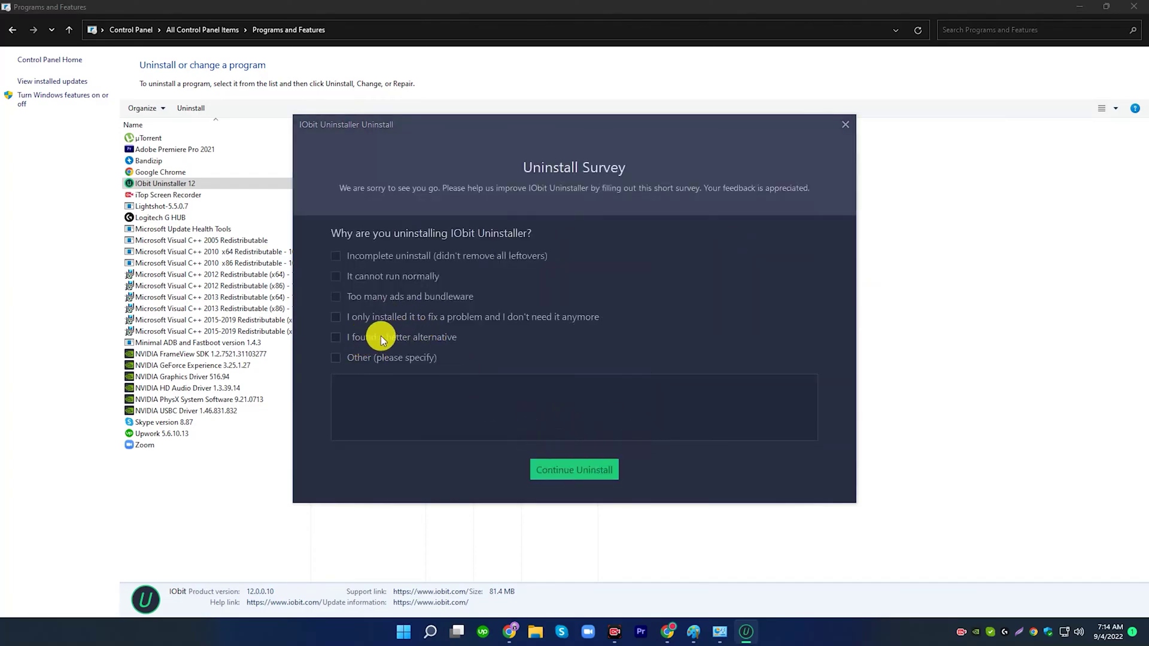
{"action": "left_click", "coordinate": [589, 472]}
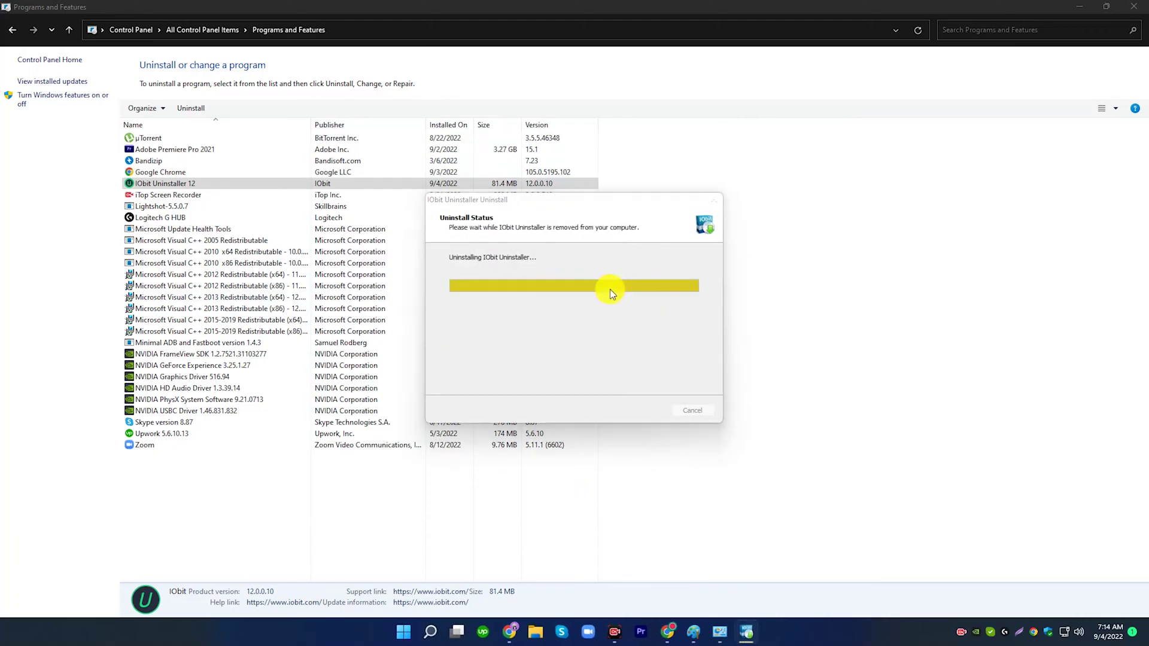
{"action": "left_click", "coordinate": [661, 359]}
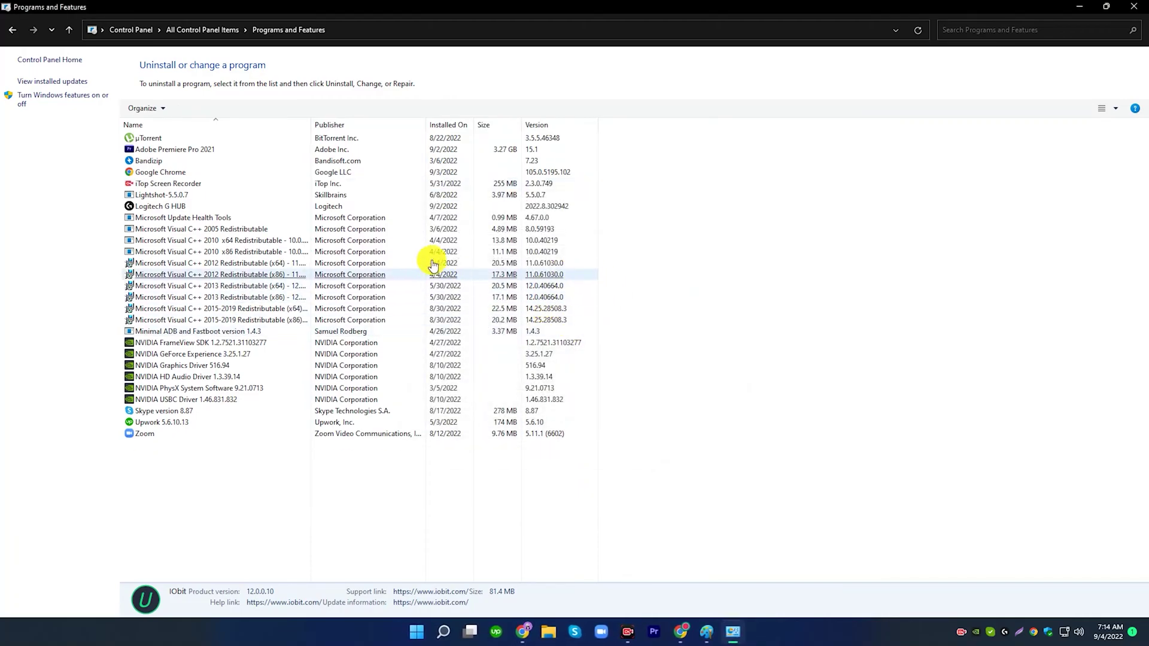
{"action": "left_click", "coordinate": [1140, 8]}
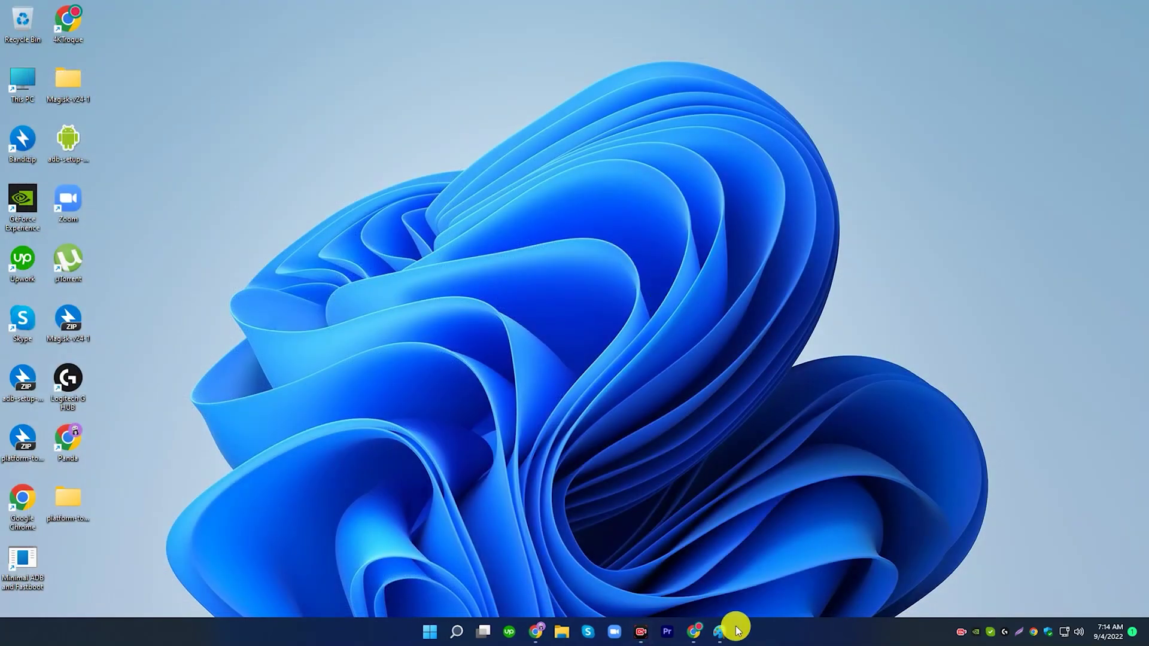
- Switch to the aNotepad note in Chrome, copy the path C:\Program Files (x86) from step 2, and minimize the browser
{"action": "left_click", "coordinate": [689, 632]}
{"action": "left_click_drag", "start_coordinate": [251, 275], "coordinate": [562, 275]}
{"action": "left_click", "coordinate": [546, 275]}
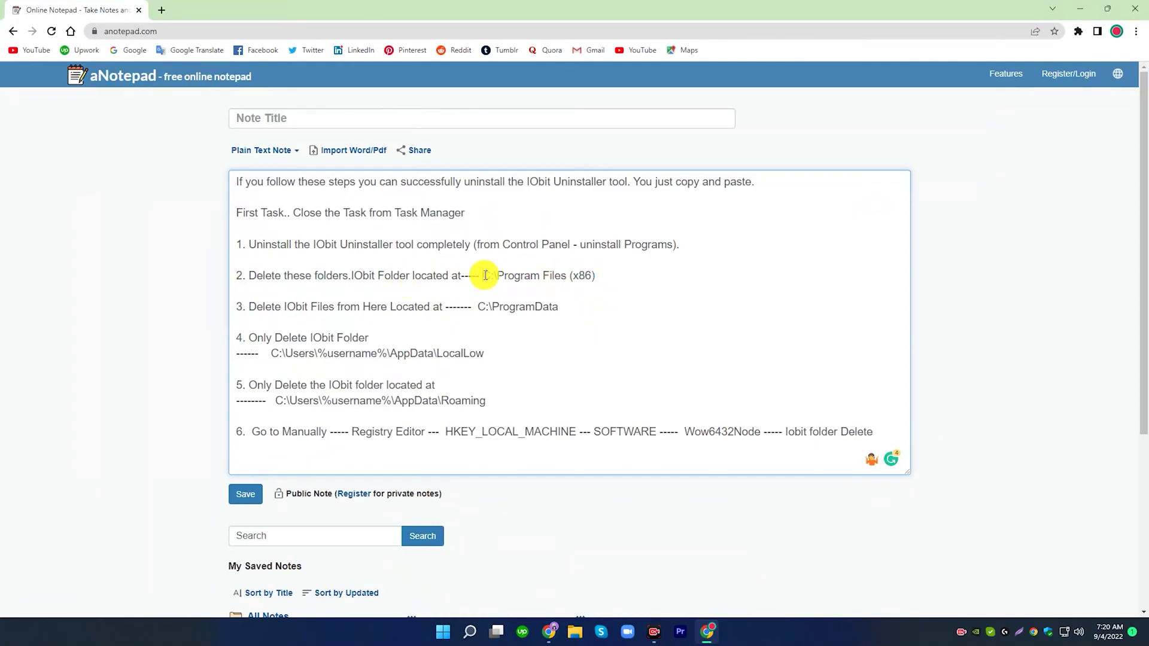
{"action": "left_click_drag", "start_coordinate": [481, 275], "coordinate": [579, 276]}
{"action": "right_click", "coordinate": [588, 277]}
{"action": "left_click", "coordinate": [637, 326]}
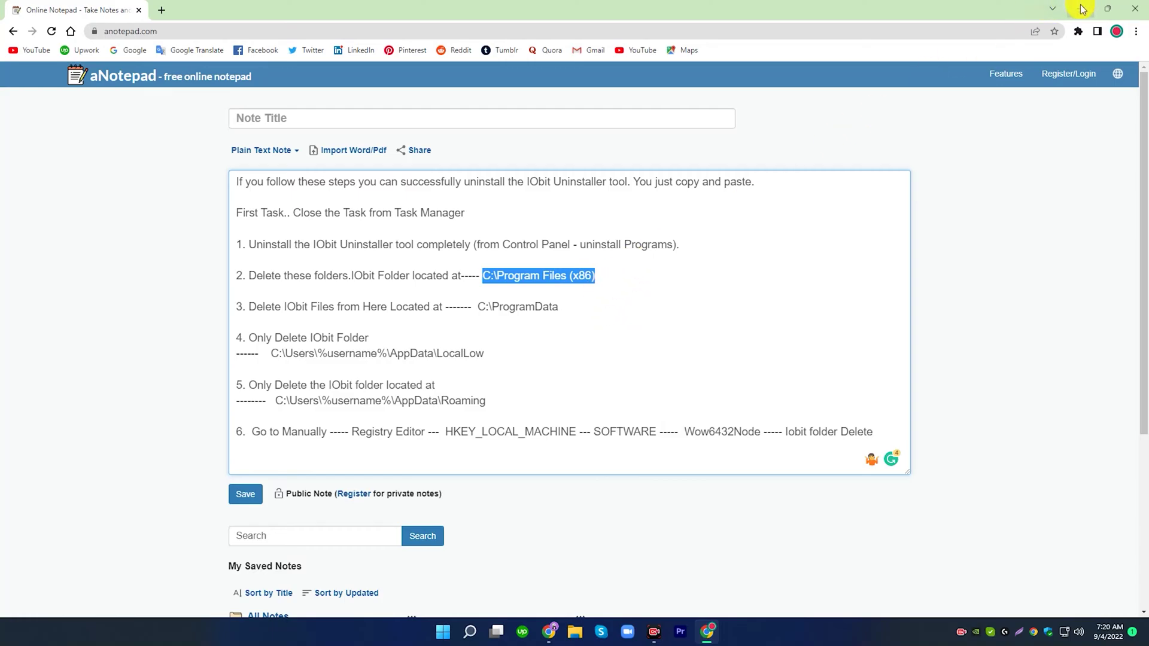
{"action": "left_click", "coordinate": [1083, 9]}
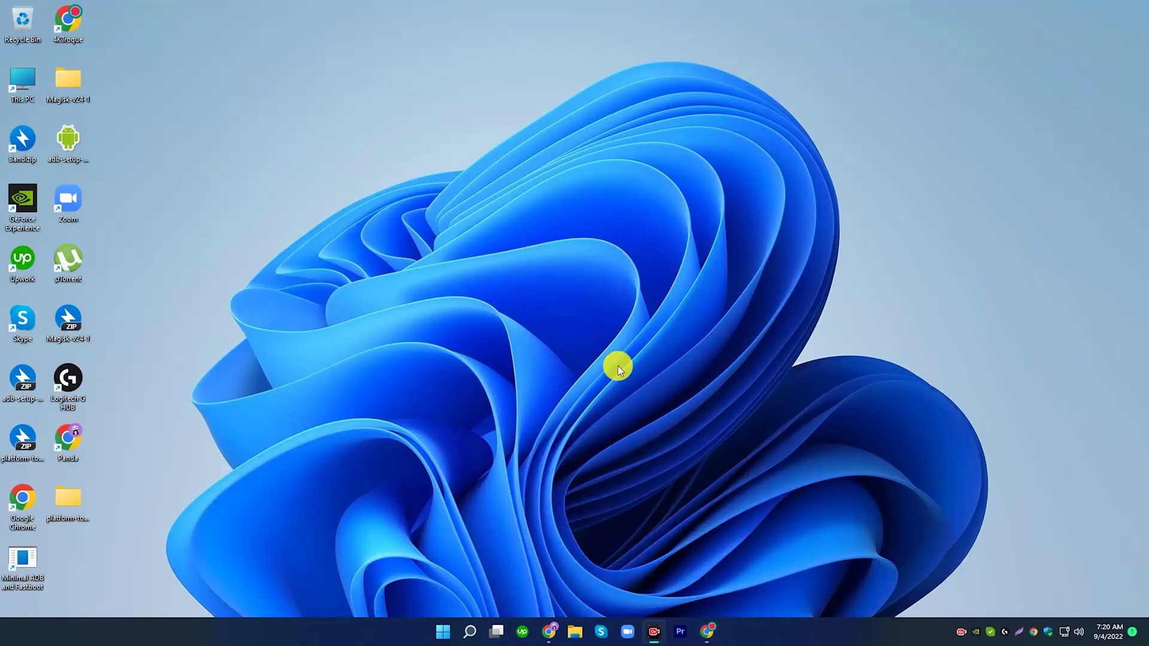
- Open This PC from the desktop and go to the copied path C:\Program Files (x86)
{"action": "left_click", "coordinate": [23, 90]}
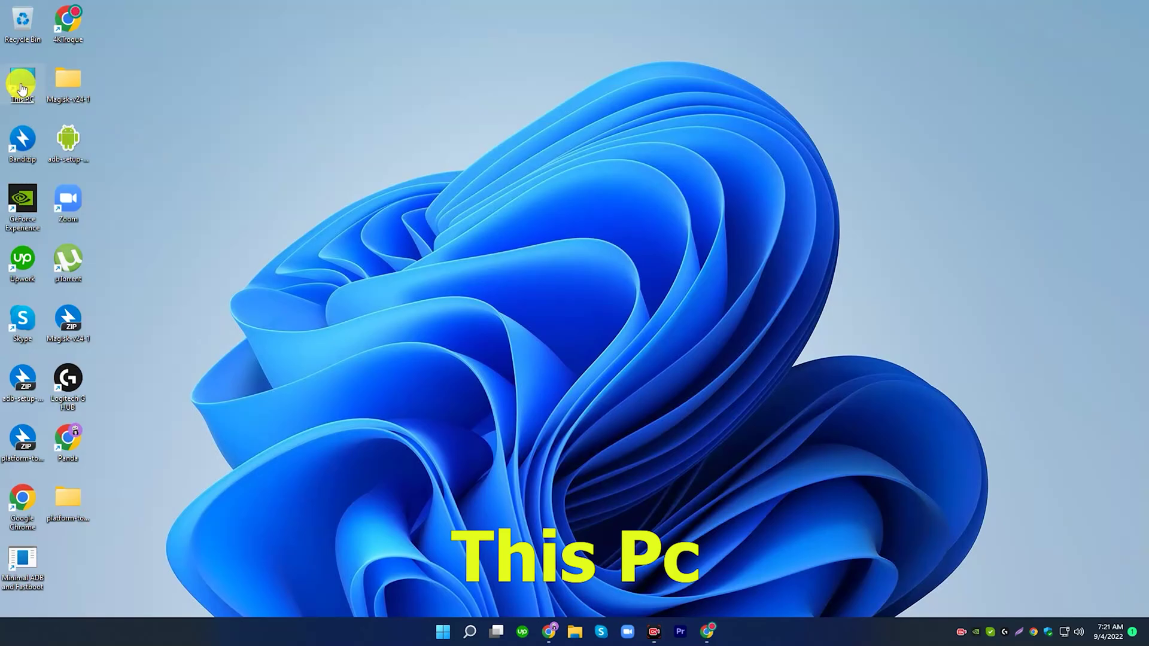
{"action": "double_click", "coordinate": [21, 89]}
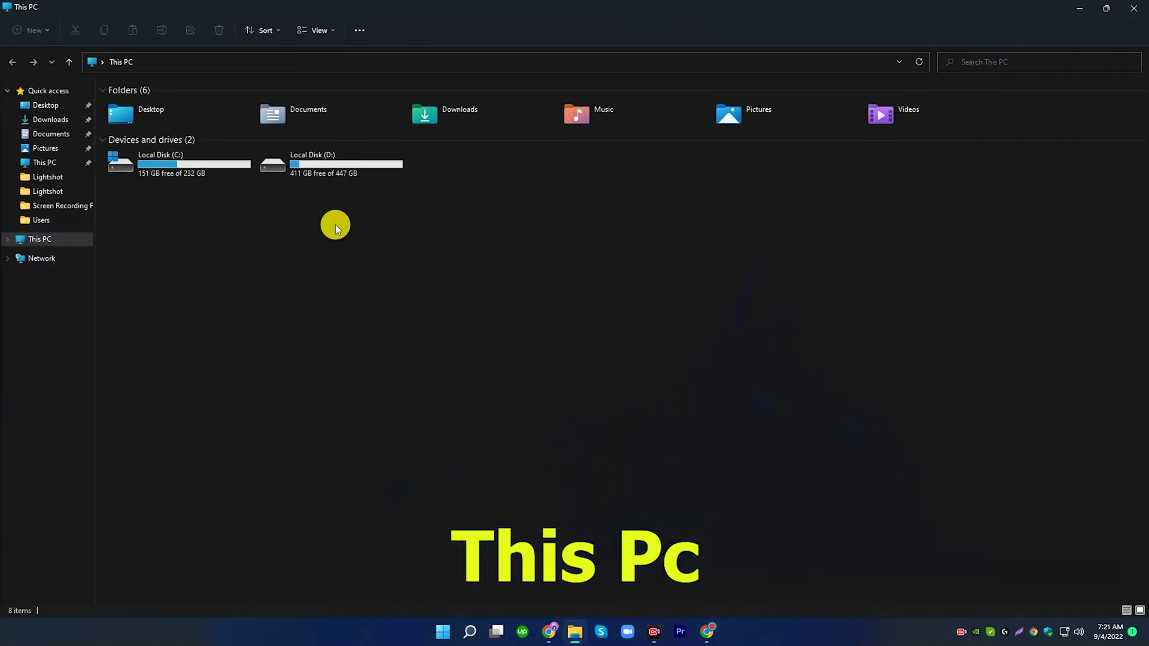
{"action": "left_click", "coordinate": [198, 63]}
{"action": "right_click", "coordinate": [157, 66]}
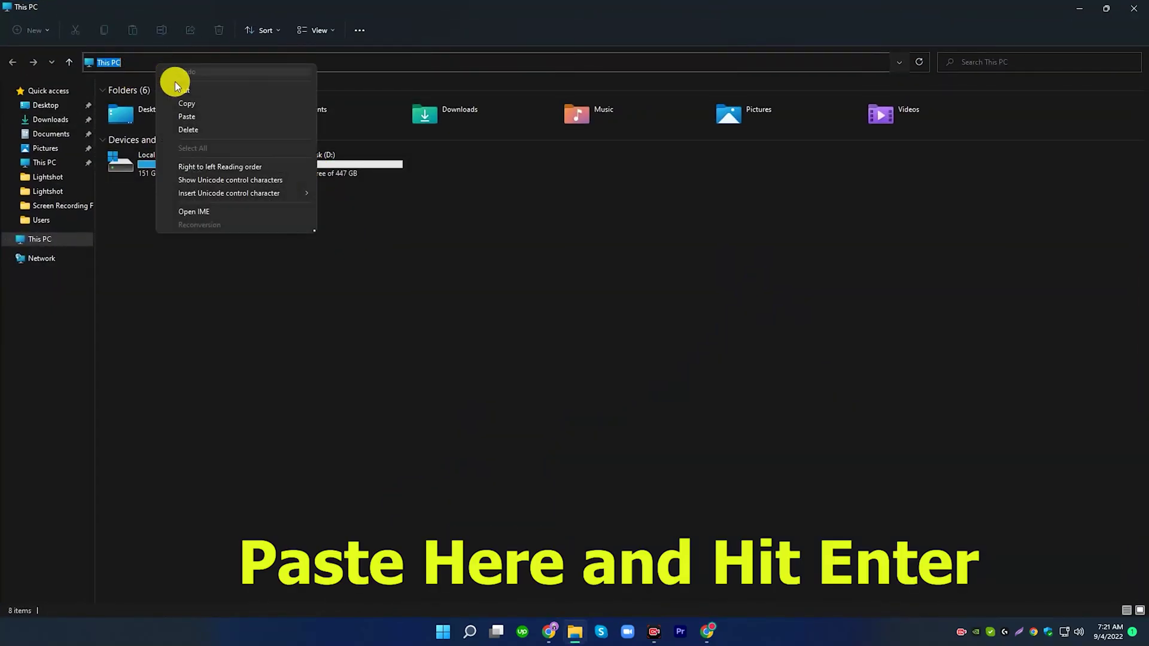
{"action": "left_click", "coordinate": [190, 115]}
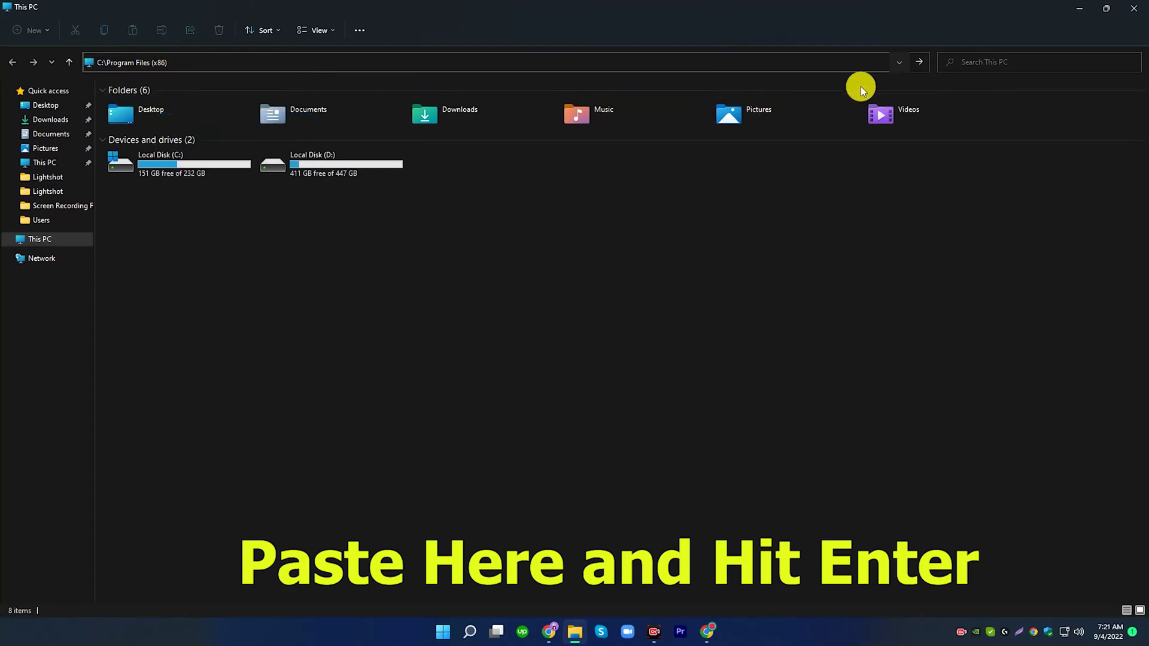
{"action": "key", "text": "Return"}
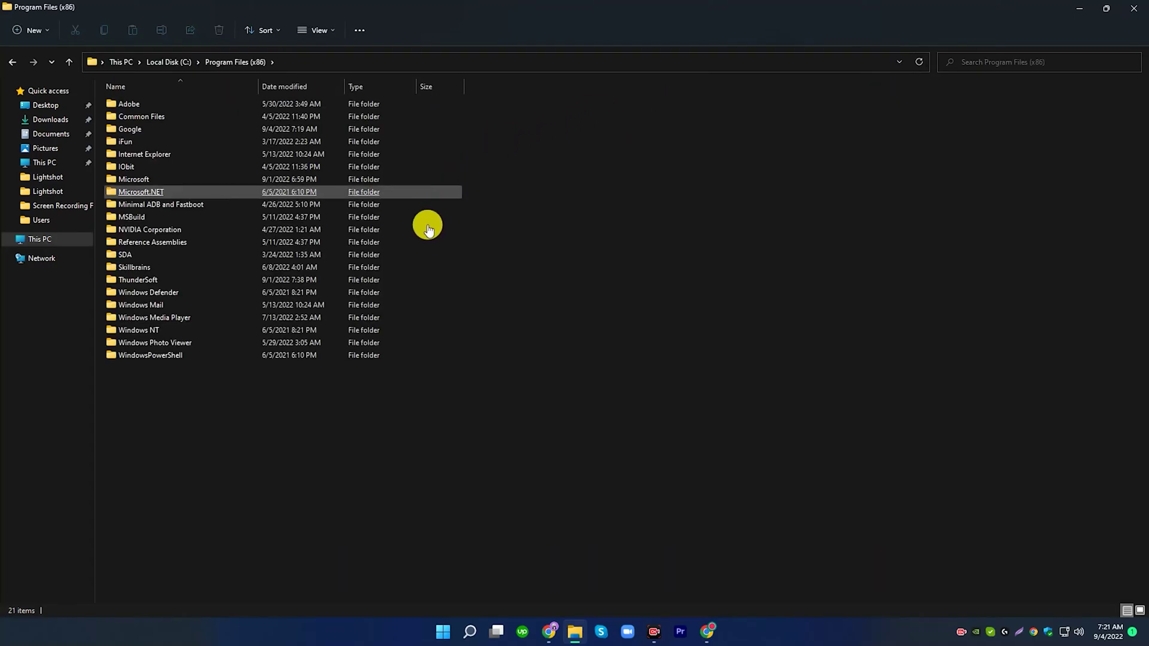
- Delete the IObit folder from Program Files (x86) and close File Explorer
{"action": "left_click", "coordinate": [146, 168]}
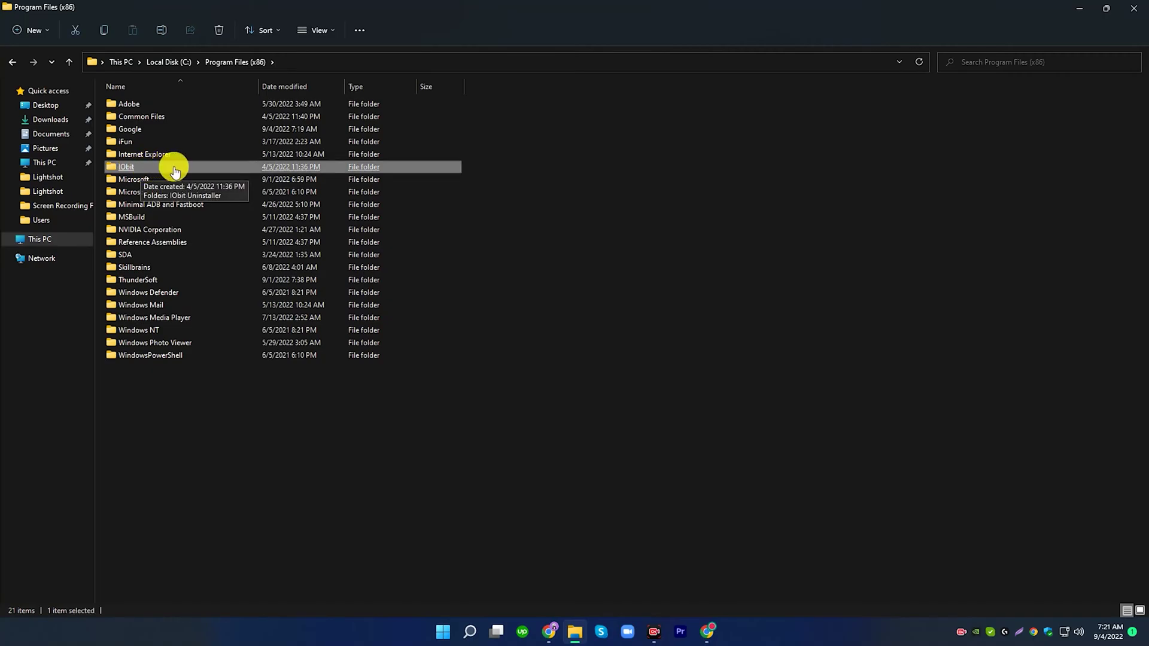
{"action": "right_click", "coordinate": [173, 167]}
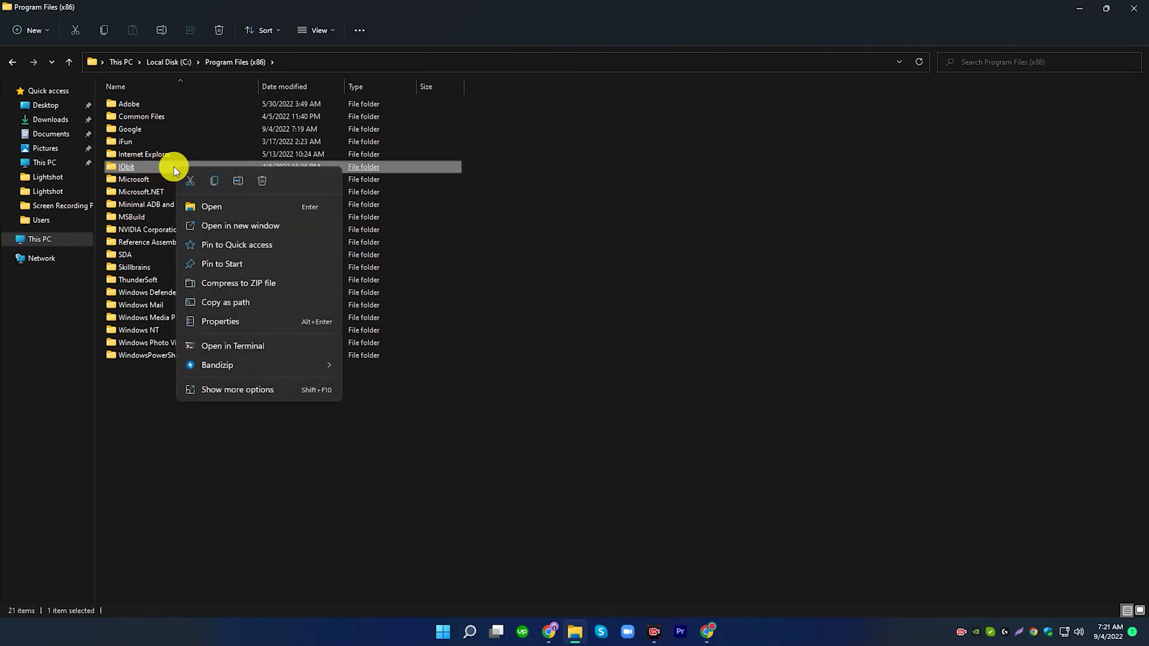
{"action": "left_click", "coordinate": [260, 181]}
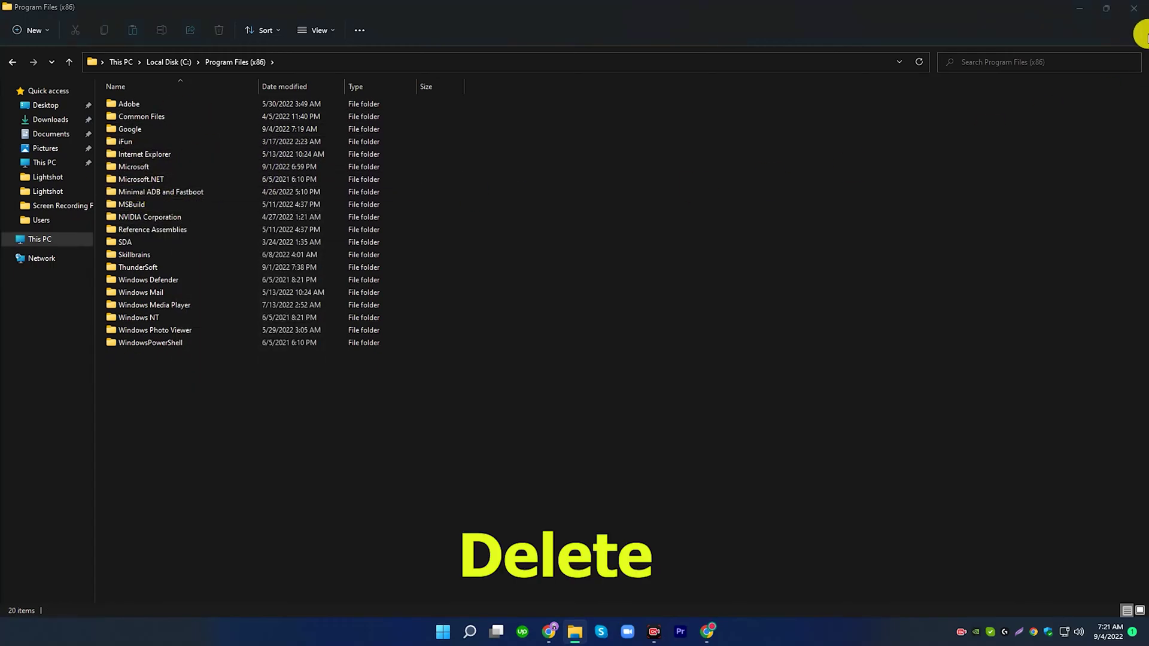
{"action": "left_click", "coordinate": [1123, 9]}
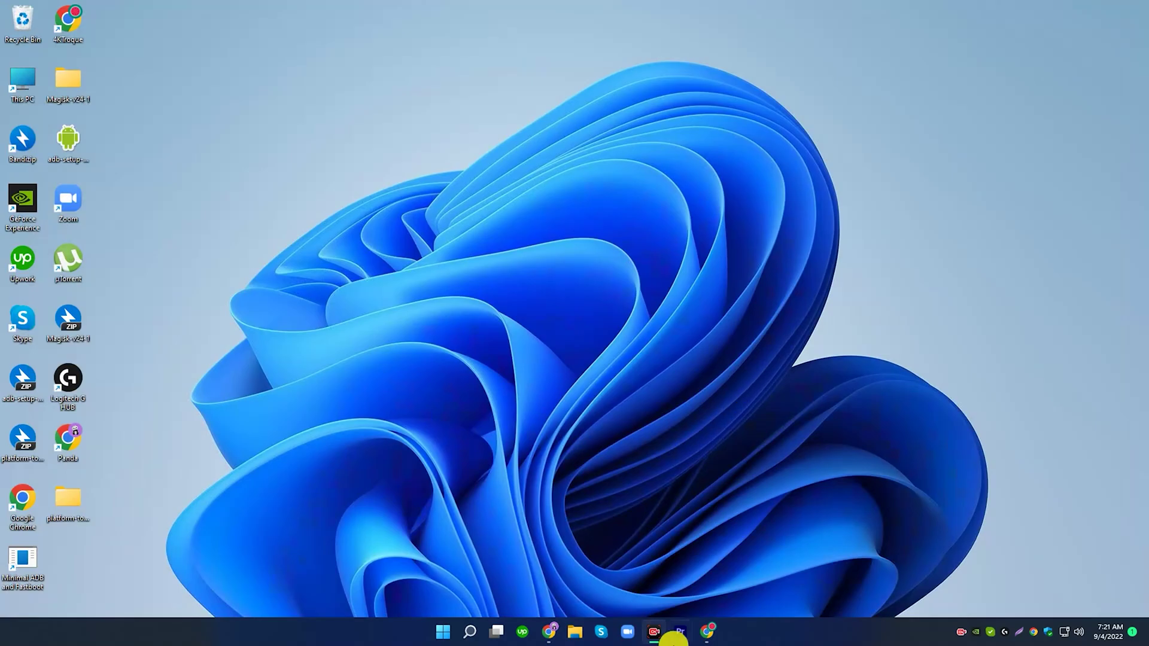
- Return to the aNotepad note in Chrome, copy the path C:\ProgramData from step 3, and minimize the browser
{"action": "left_click", "coordinate": [706, 632]}
{"action": "left_click", "coordinate": [538, 303]}
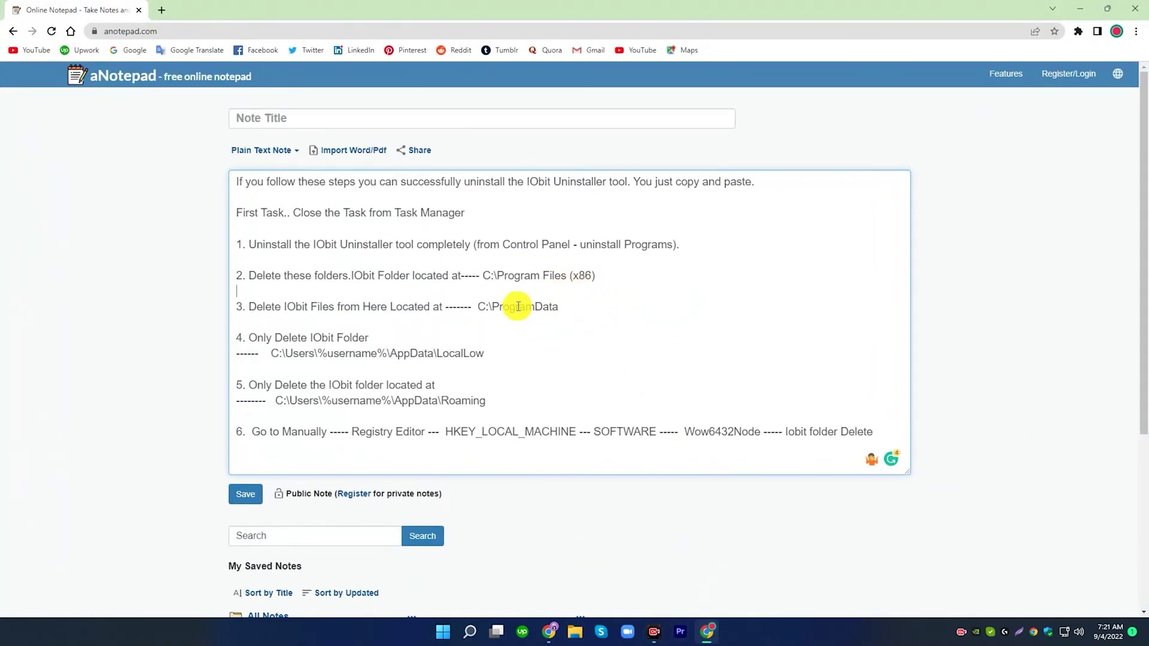
{"action": "left_click_drag", "start_coordinate": [249, 307], "coordinate": [558, 307]}
{"action": "left_click", "coordinate": [535, 308]}
{"action": "right_click", "coordinate": [544, 307]}
{"action": "left_click", "coordinate": [580, 358]}
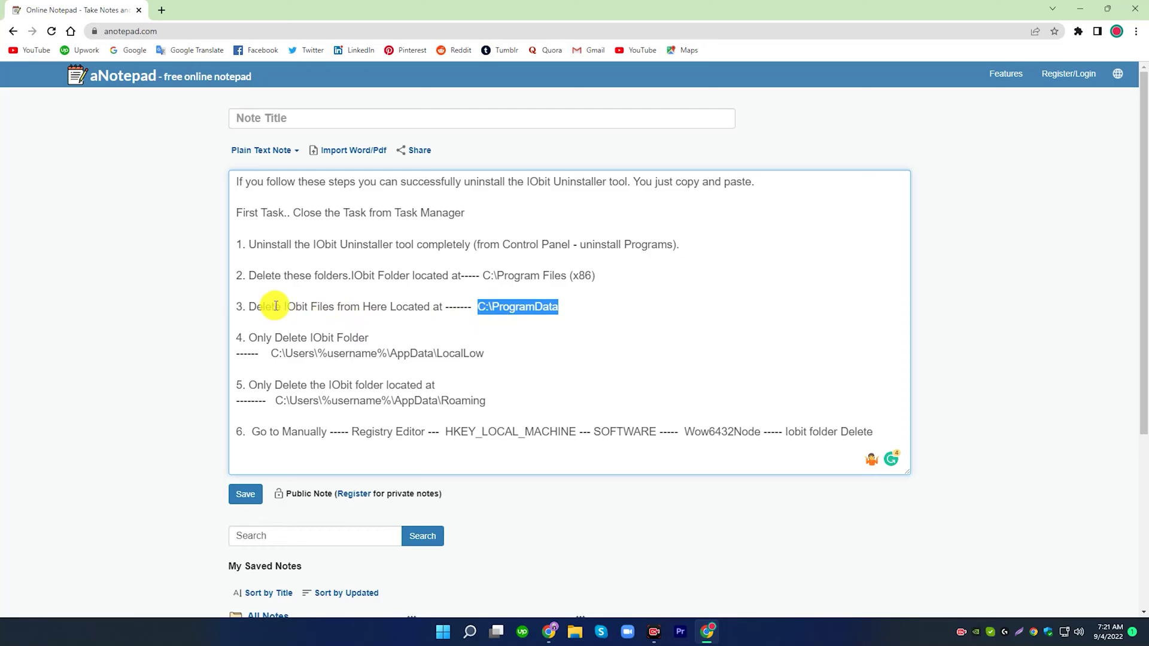
{"action": "left_click", "coordinate": [1093, 10]}
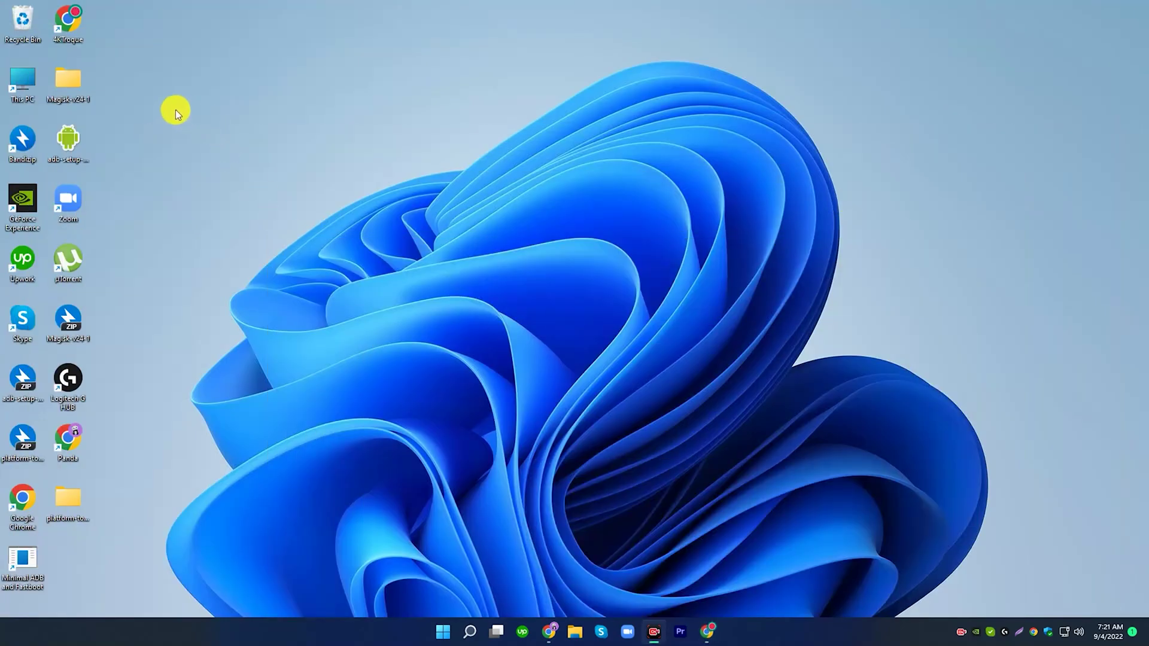
- Open File Explorer at the copied path C:\ProgramData and delete the IObit folder there
{"action": "key", "text": "super+e"}
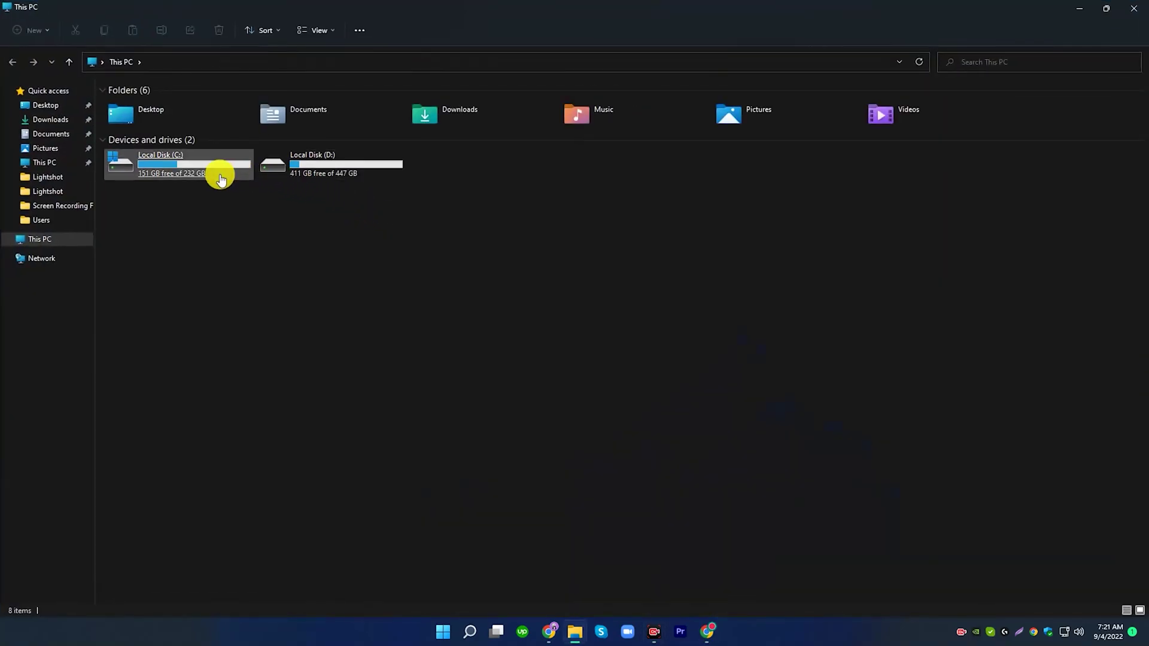
{"action": "left_click", "coordinate": [204, 61]}
{"action": "right_click", "coordinate": [198, 60]}
{"action": "left_click", "coordinate": [242, 109]}
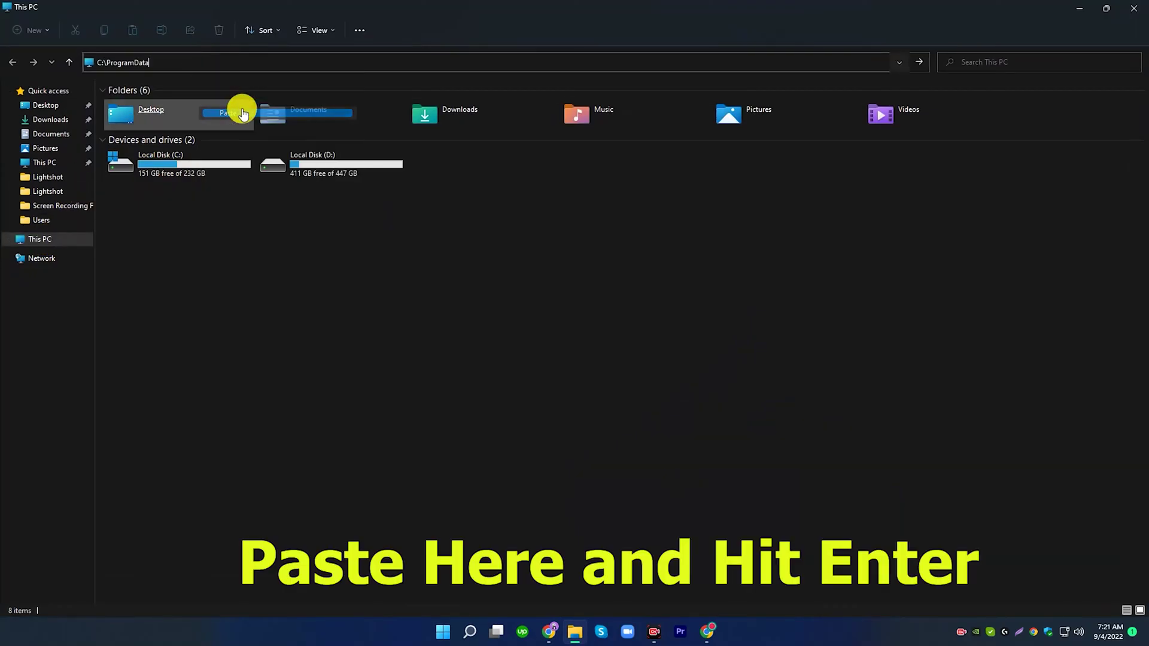
{"action": "key", "text": "Return"}
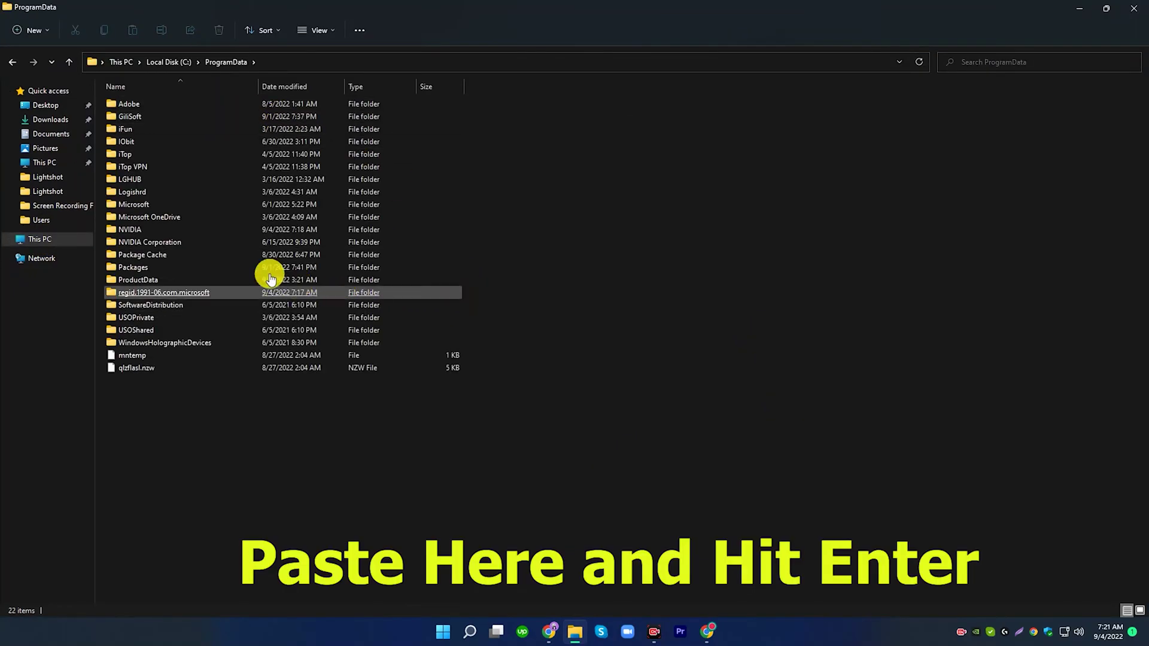
{"action": "right_click", "coordinate": [154, 144]}
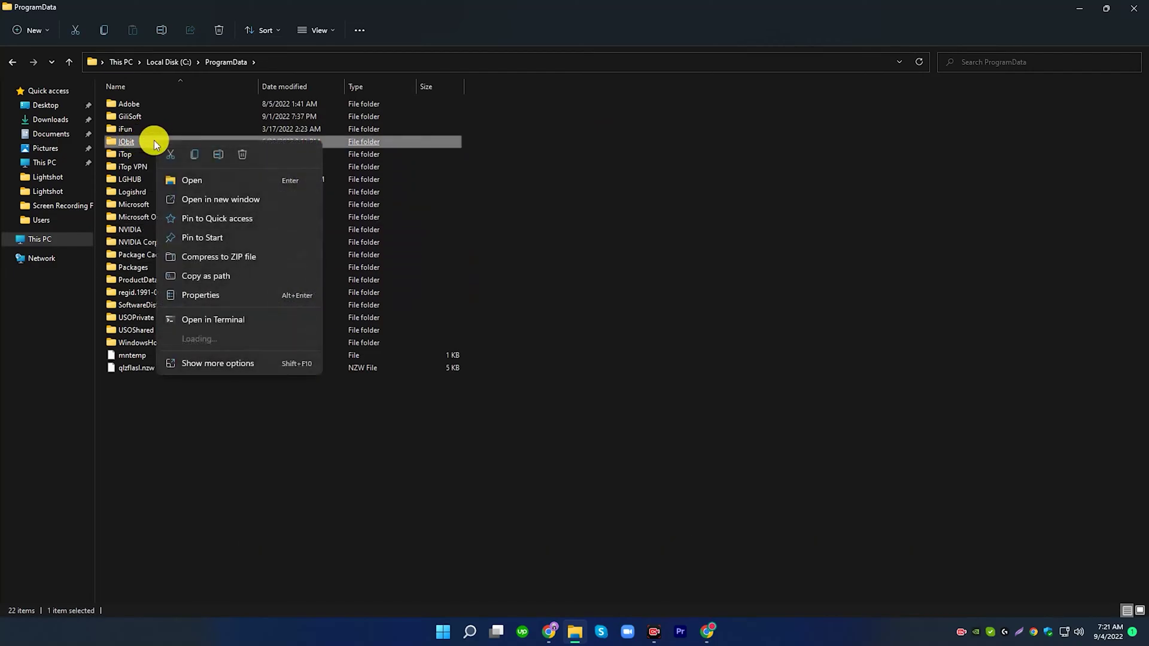
{"action": "left_click", "coordinate": [243, 153]}
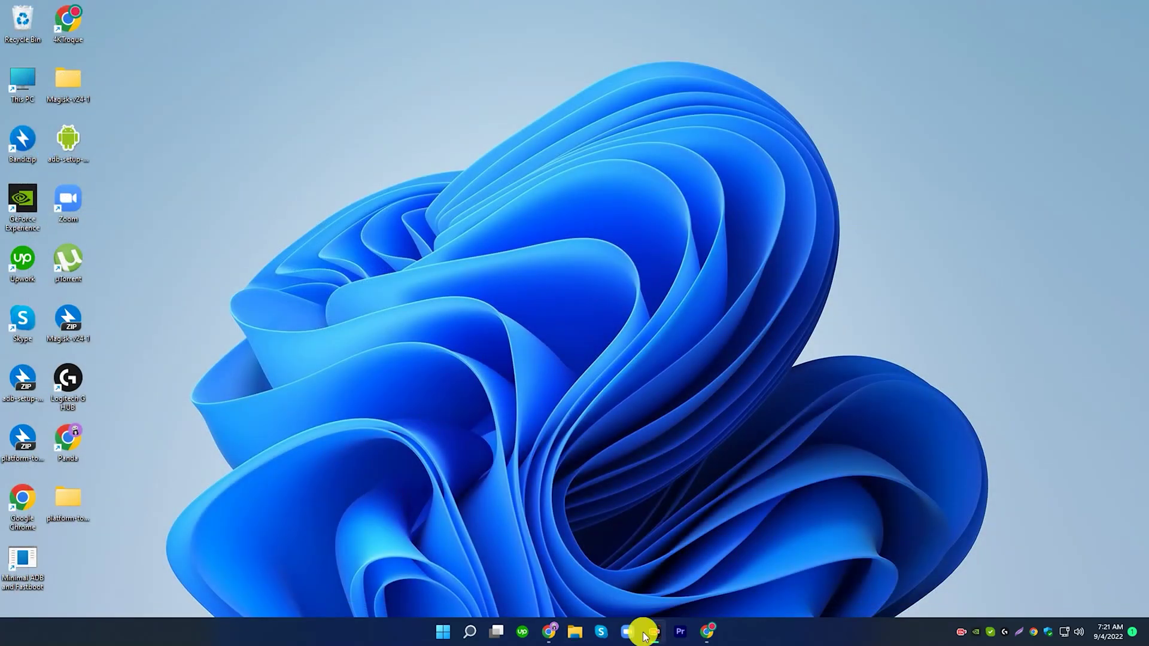
- Return to the aNotepad note in Chrome, copy the path C:\Users\%username%\AppData\LocalLow from step 4, and minimize the browser
{"action": "left_click", "coordinate": [707, 631]}
{"action": "left_click", "coordinate": [515, 359]}
{"action": "left_click_drag", "start_coordinate": [249, 338], "coordinate": [492, 360]}
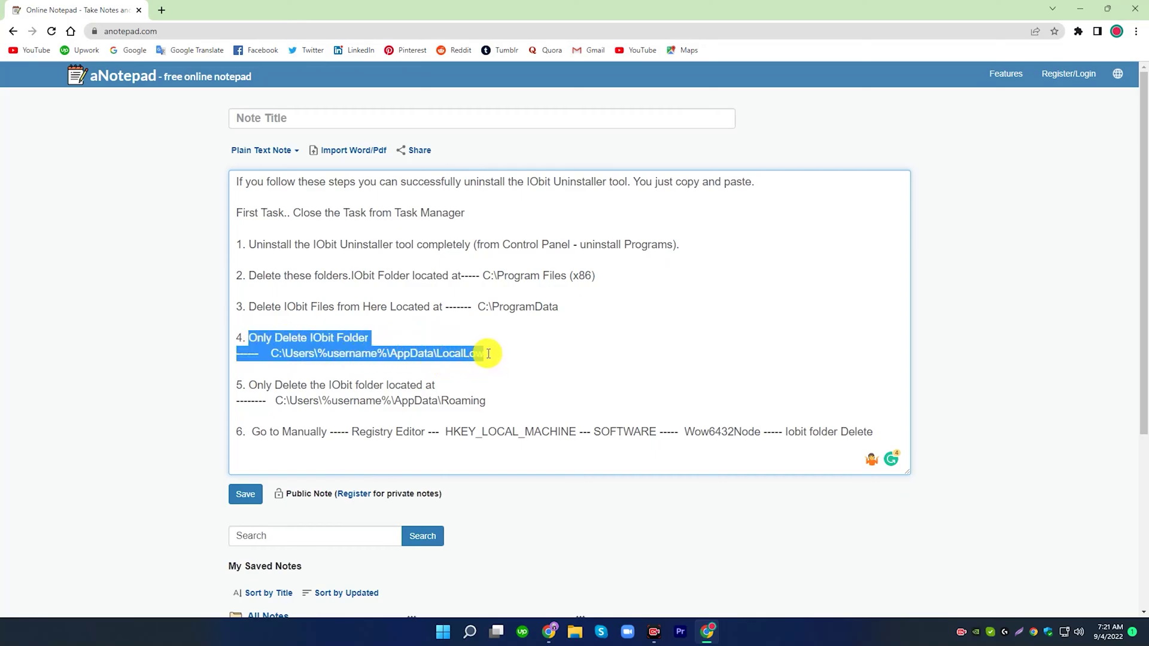
{"action": "left_click", "coordinate": [488, 353]}
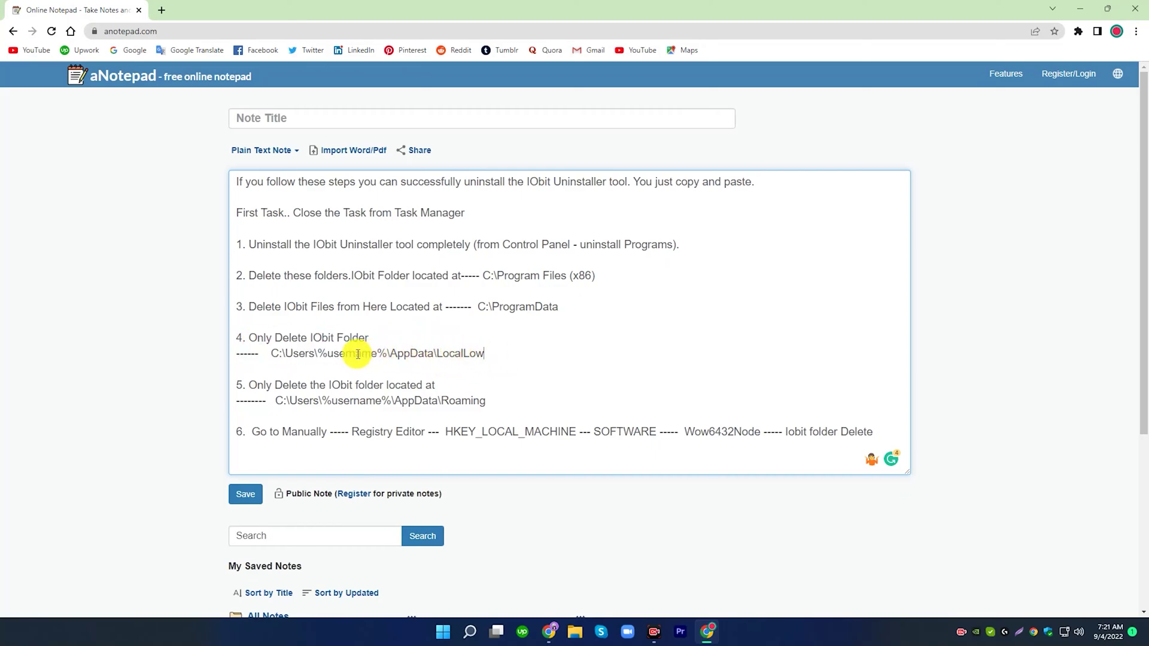
{"action": "left_click_drag", "start_coordinate": [273, 352], "coordinate": [467, 354]}
{"action": "right_click", "coordinate": [468, 354]}
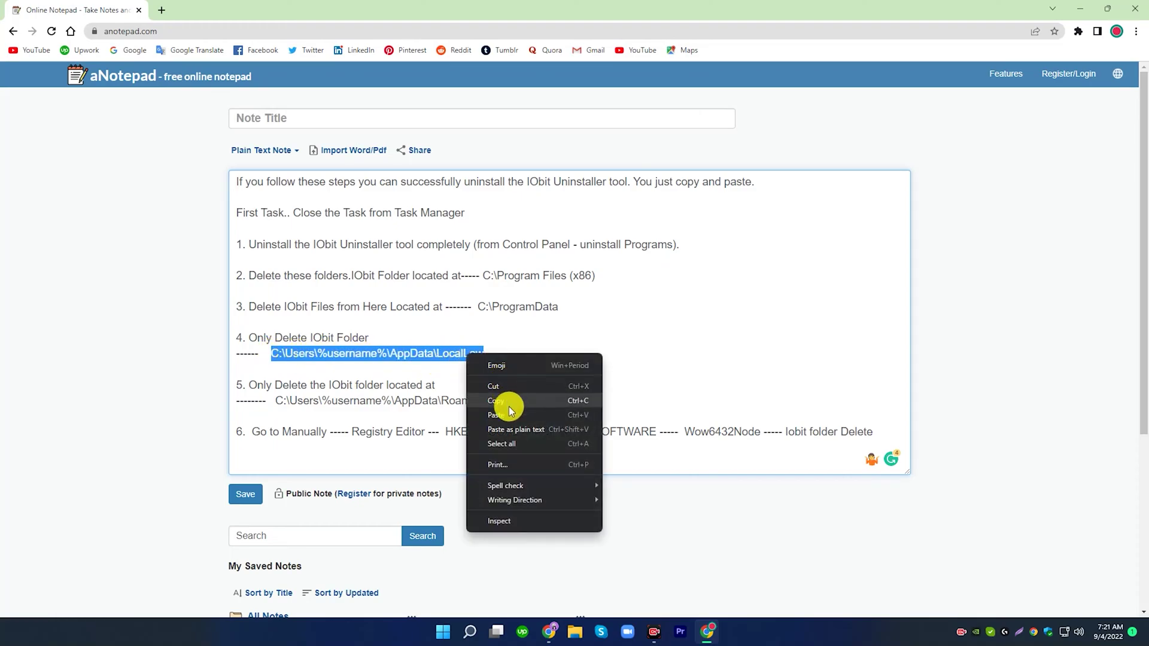
{"action": "left_click", "coordinate": [508, 400]}
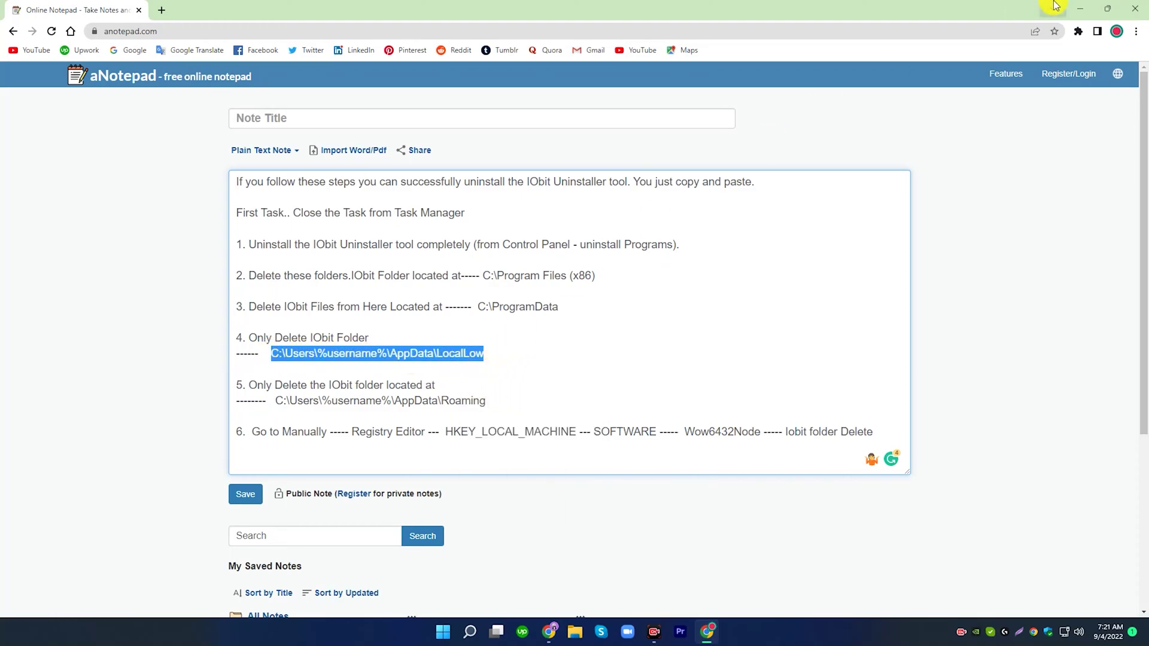
{"action": "left_click", "coordinate": [1083, 8]}
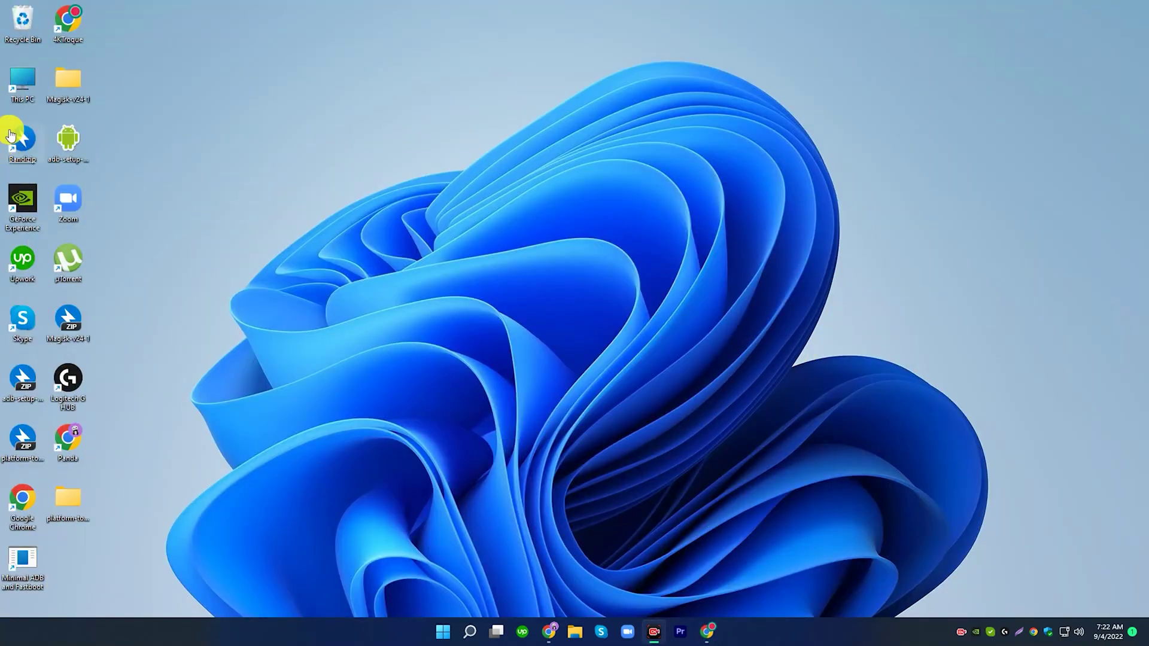
- Open This PC from the desktop and go to the copied path C:\Users\%username%\AppData\LocalLow
{"action": "double_click", "coordinate": [27, 84]}
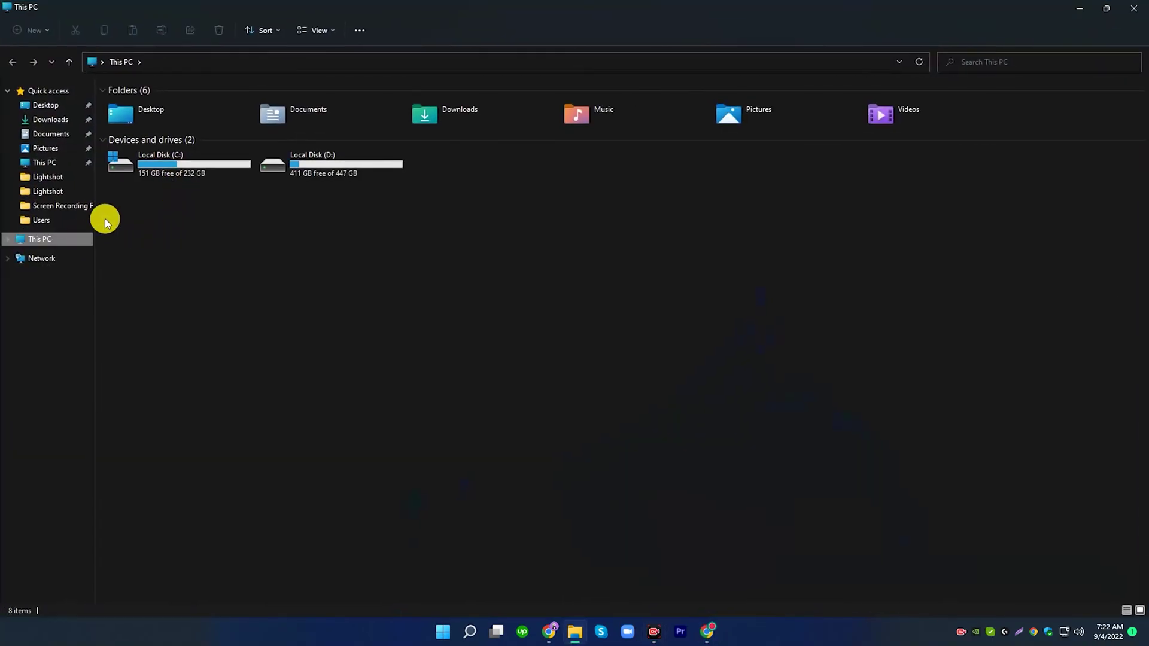
{"action": "left_click", "coordinate": [204, 61]}
{"action": "right_click", "coordinate": [203, 61]}
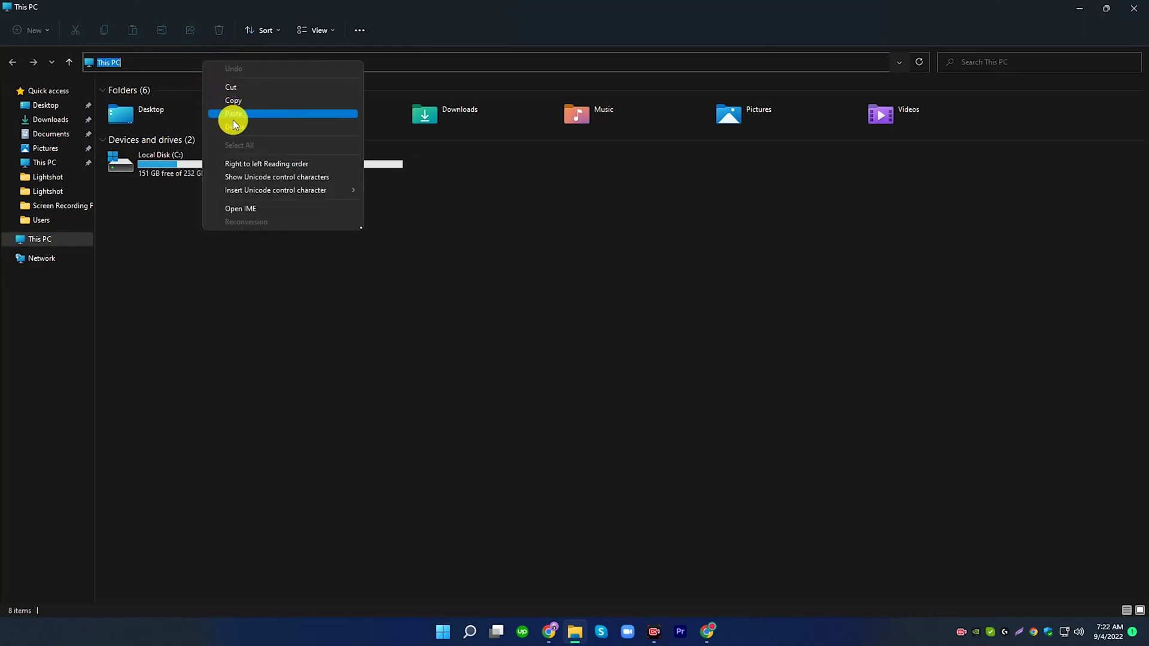
{"action": "left_click", "coordinate": [238, 114]}
{"action": "key", "text": "Return"}
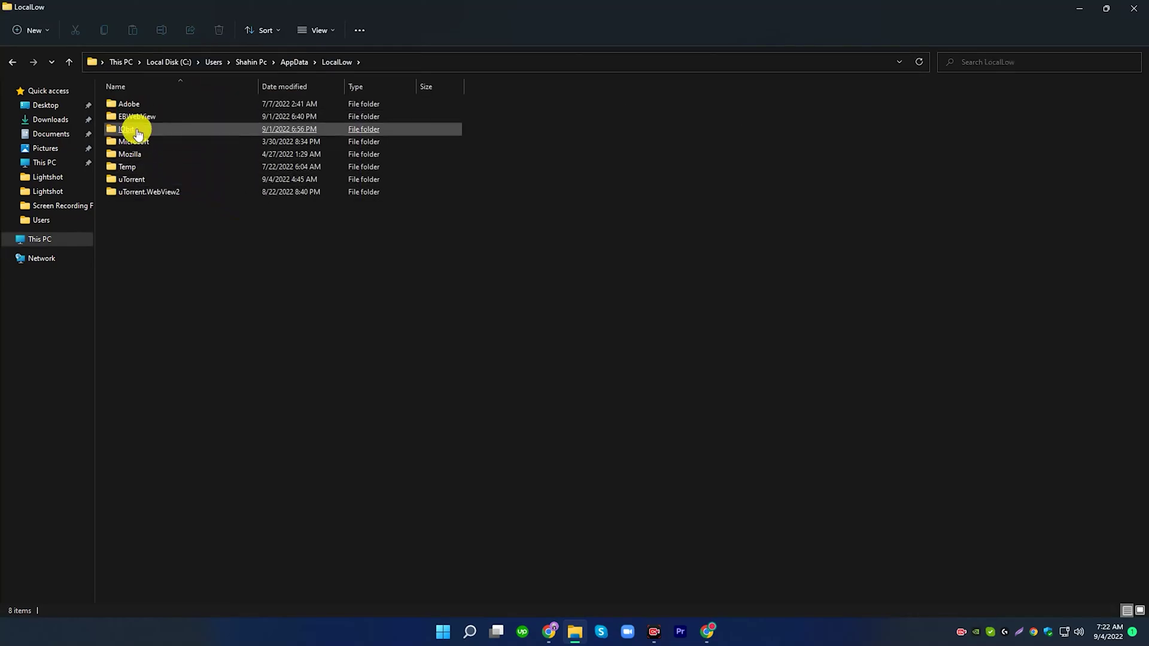
- Delete the IObit folder from LocalLow and close File Explorer
{"action": "left_click", "coordinate": [135, 127]}
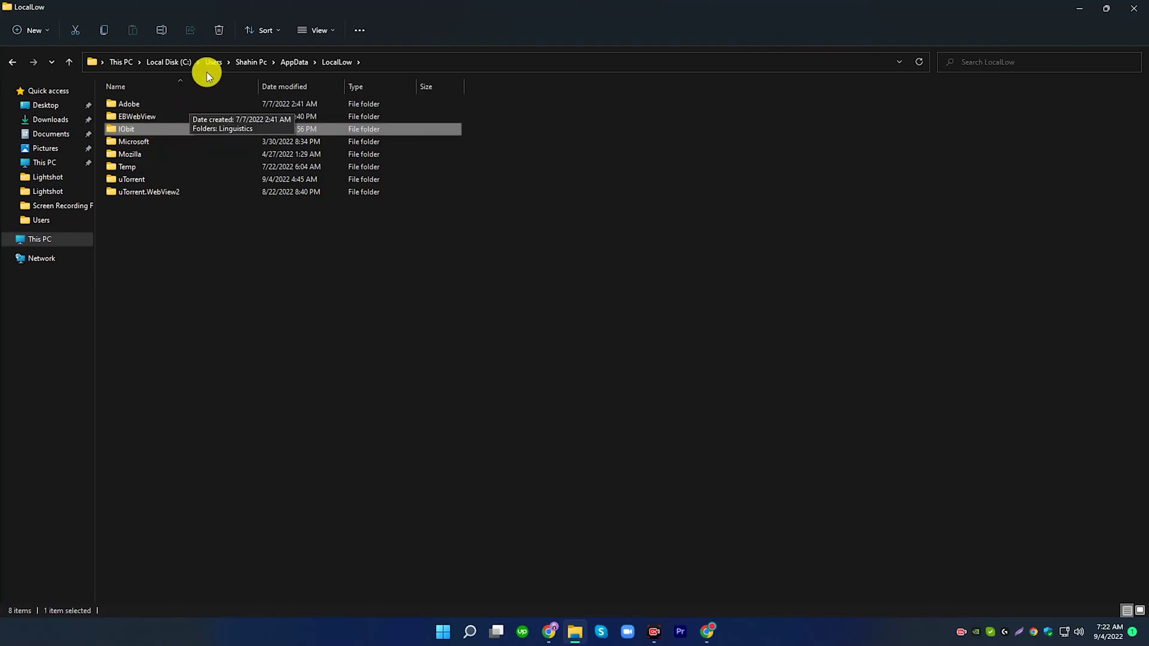
{"action": "left_click", "coordinate": [219, 30]}
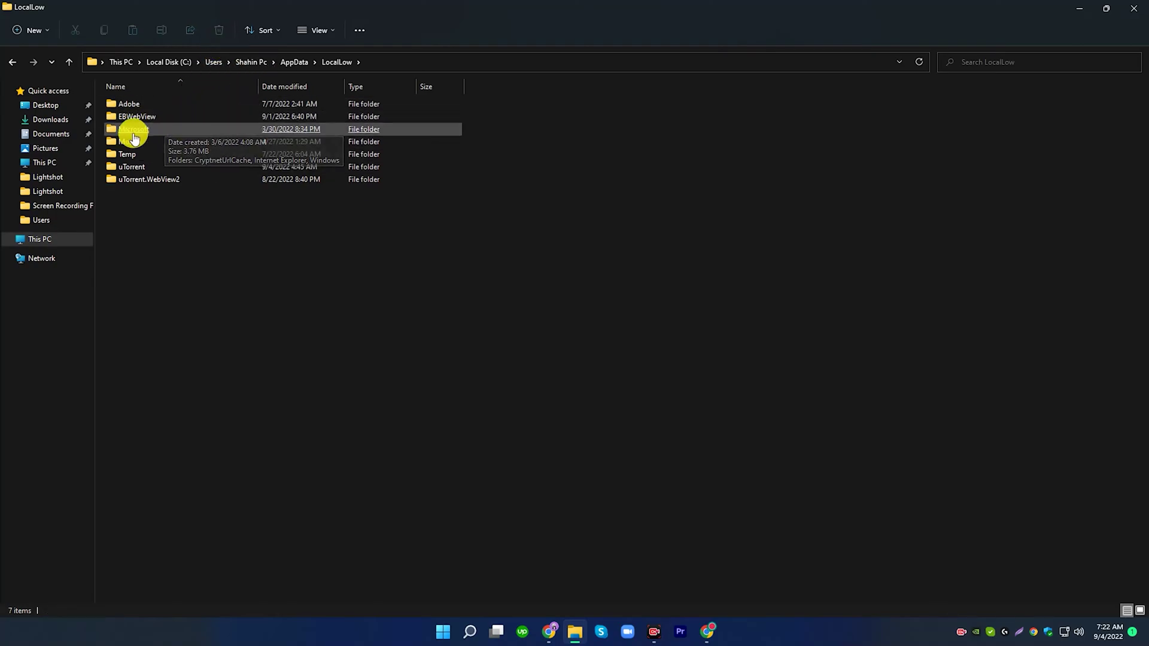
{"action": "left_click", "coordinate": [1134, 7]}
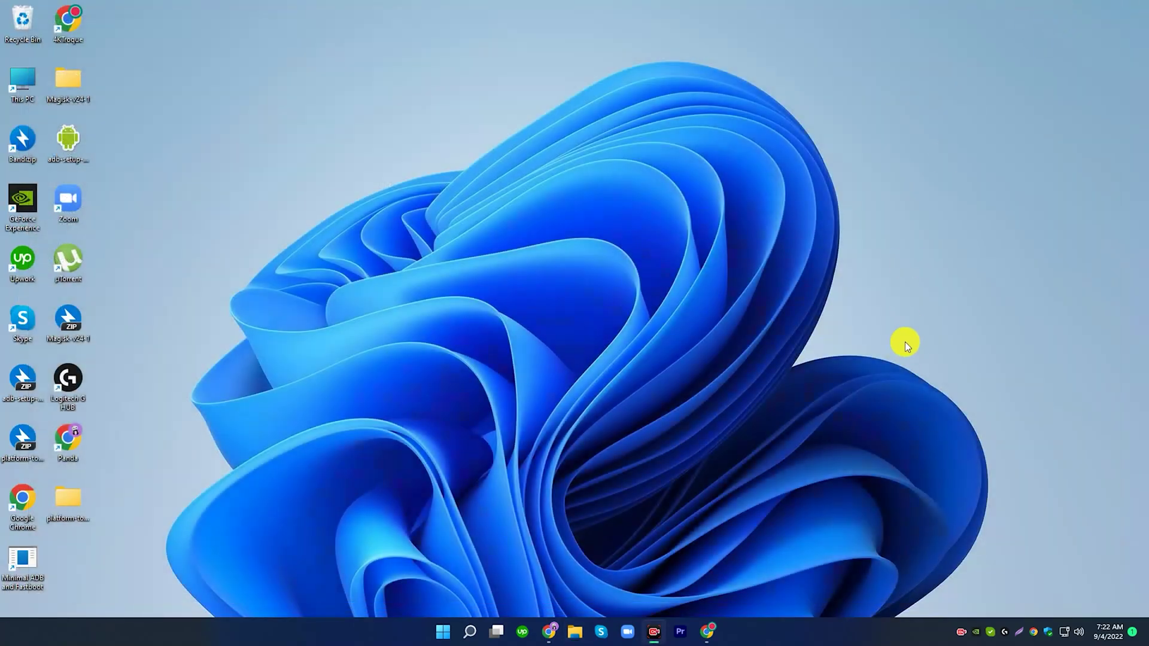
- Return to the aNotepad note in Chrome, copy the path C:\Users\%username%\AppData\Roaming from step 5, and minimize the browser
{"action": "left_click", "coordinate": [707, 631]}
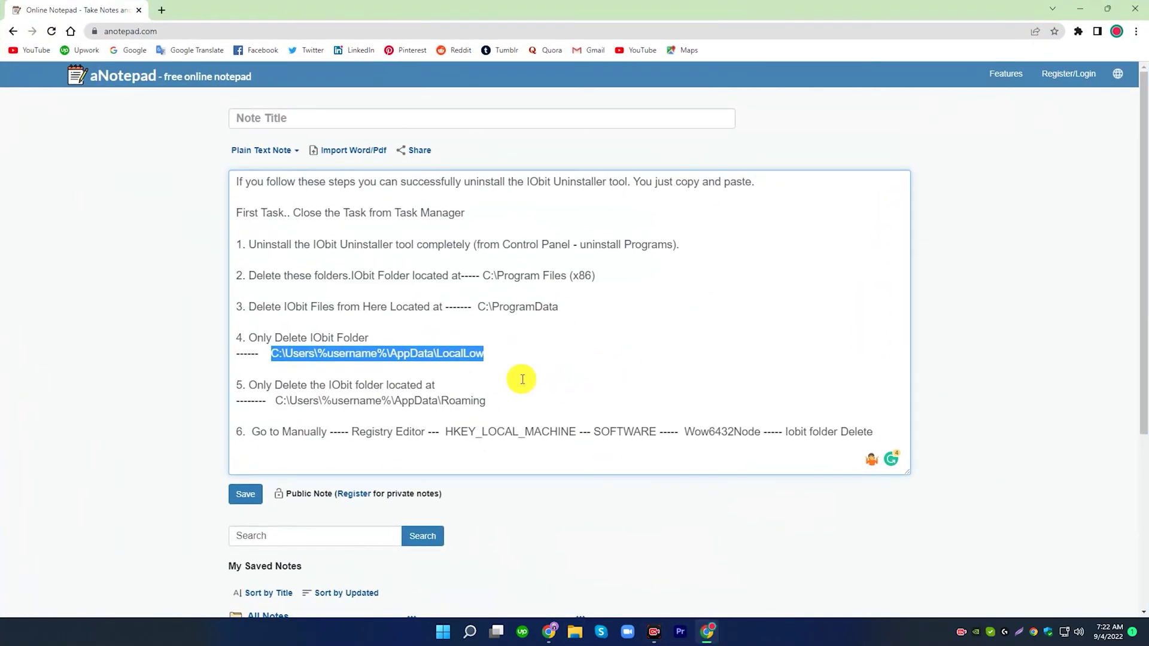
{"action": "left_click", "coordinate": [312, 389]}
{"action": "left_click_drag", "start_coordinate": [252, 384], "coordinate": [473, 398]}
{"action": "left_click", "coordinate": [483, 400]}
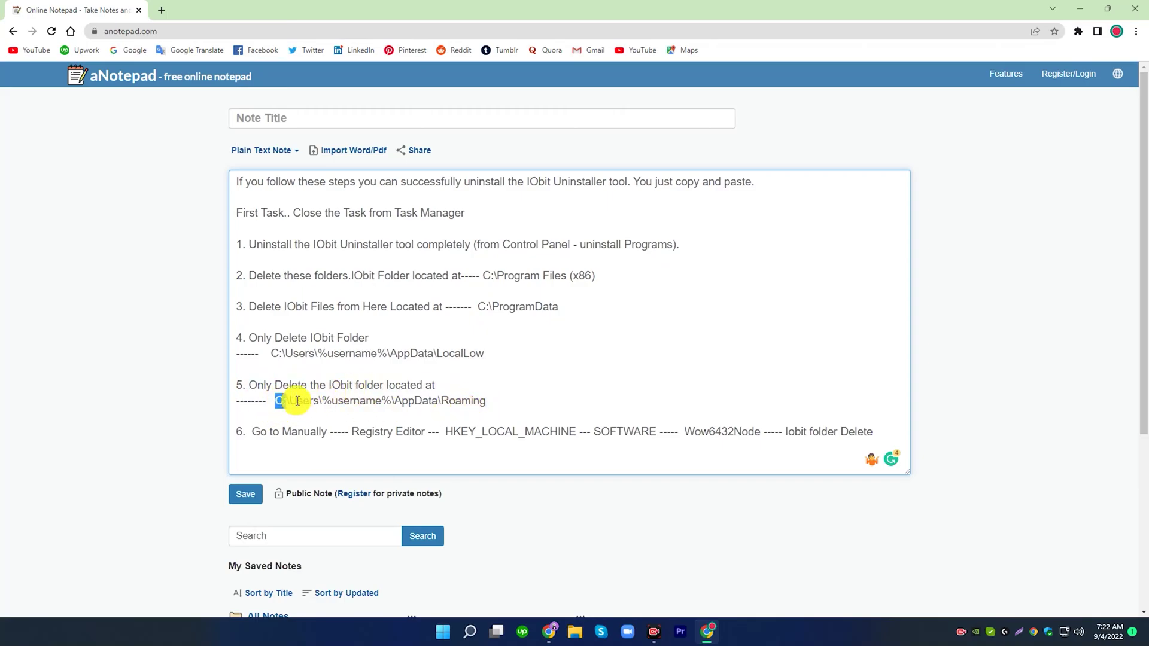
{"action": "left_click_drag", "start_coordinate": [277, 401], "coordinate": [481, 407]}
{"action": "right_click", "coordinate": [485, 406]}
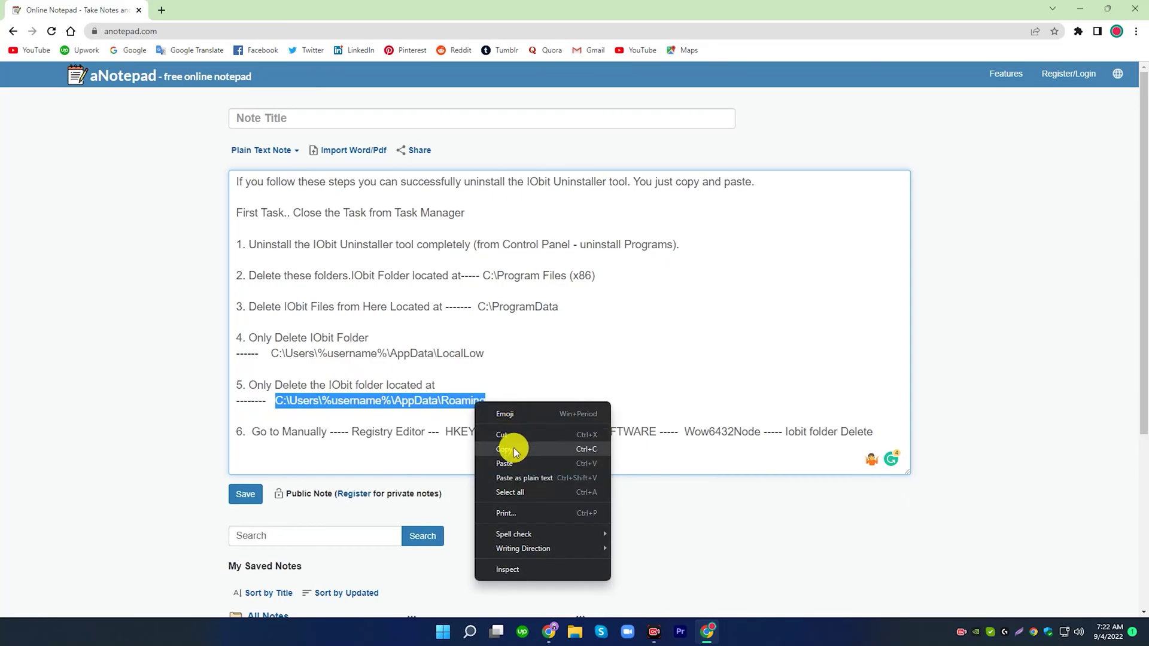
{"action": "left_click", "coordinate": [514, 444]}
{"action": "left_click", "coordinate": [1080, 8]}
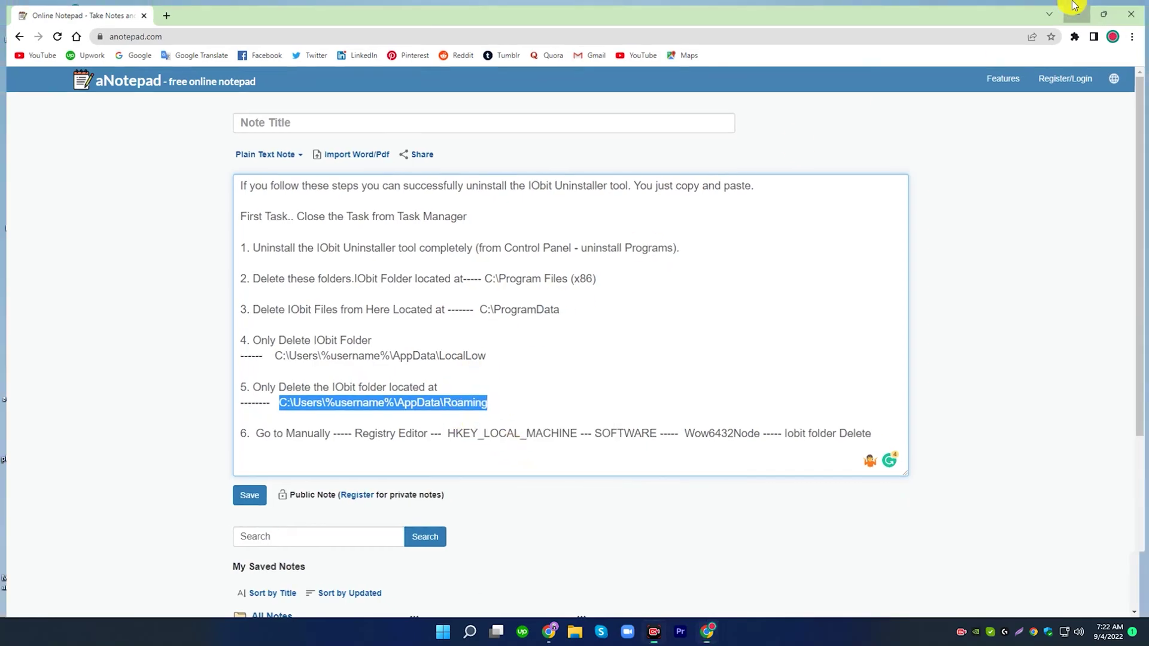
- Open This PC from the desktop and go to the copied path C:\Users\%username%\AppData\Roaming
{"action": "double_click", "coordinate": [23, 79]}
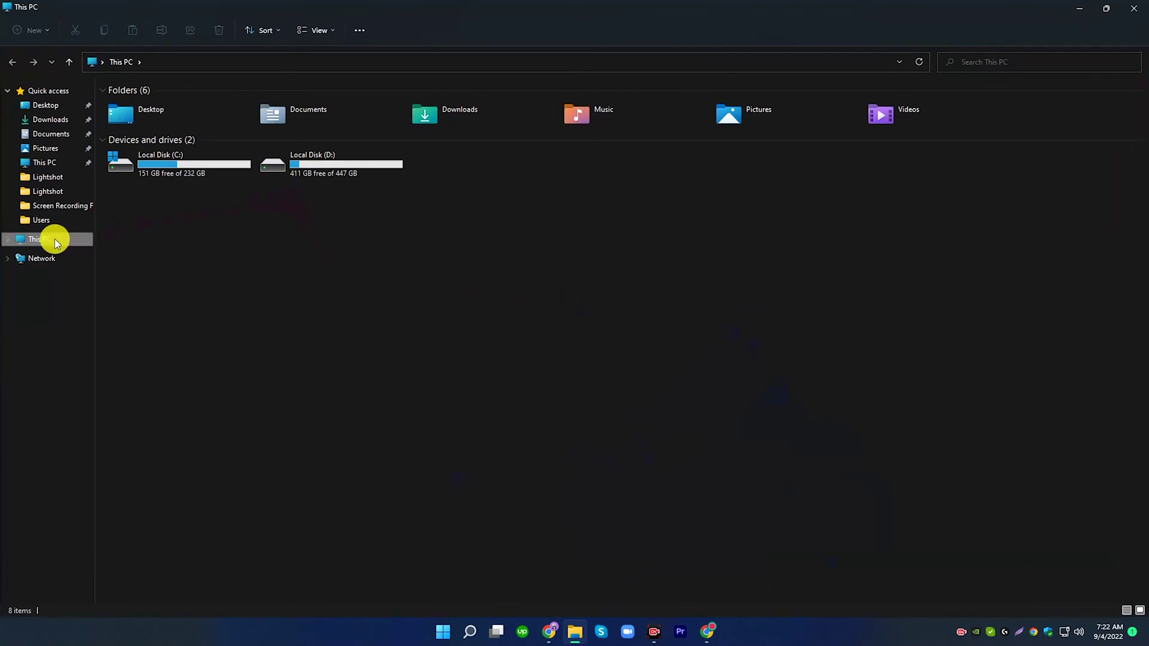
{"action": "left_click", "coordinate": [224, 65]}
{"action": "right_click", "coordinate": [226, 62]}
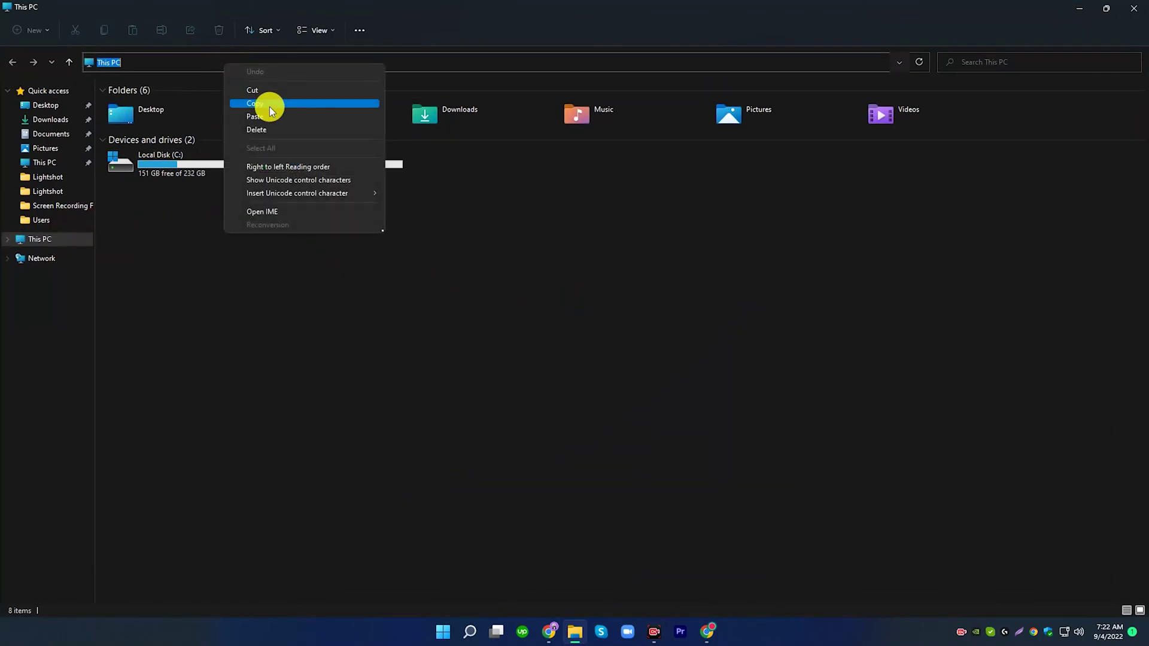
{"action": "left_click", "coordinate": [277, 115]}
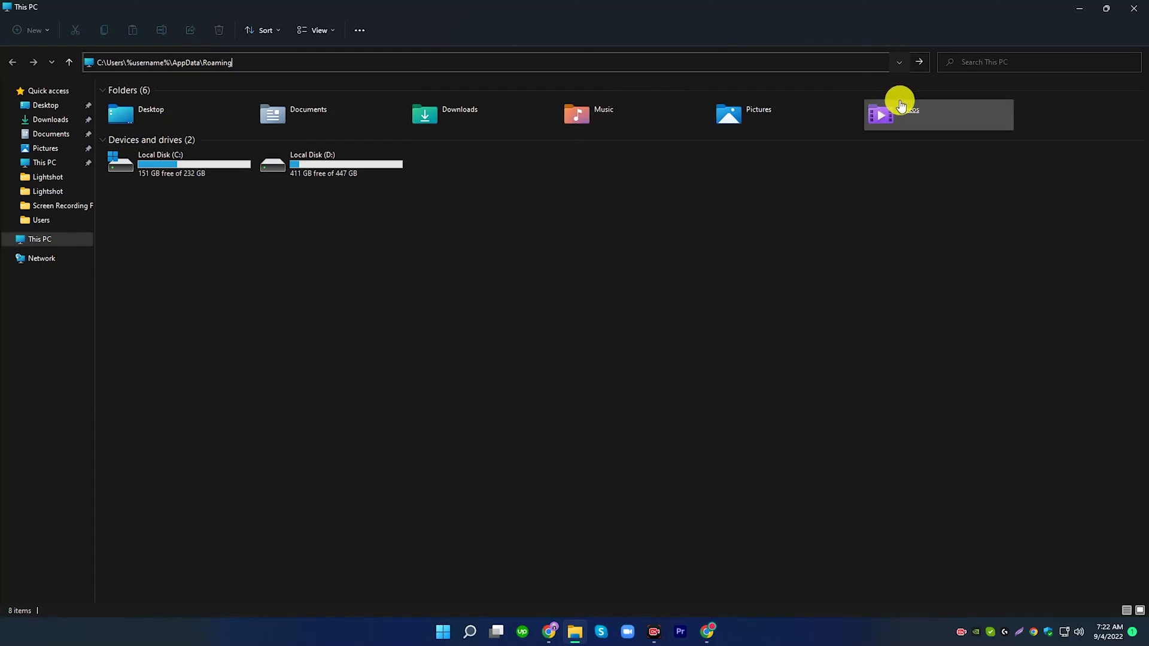
{"action": "key", "text": "Return"}
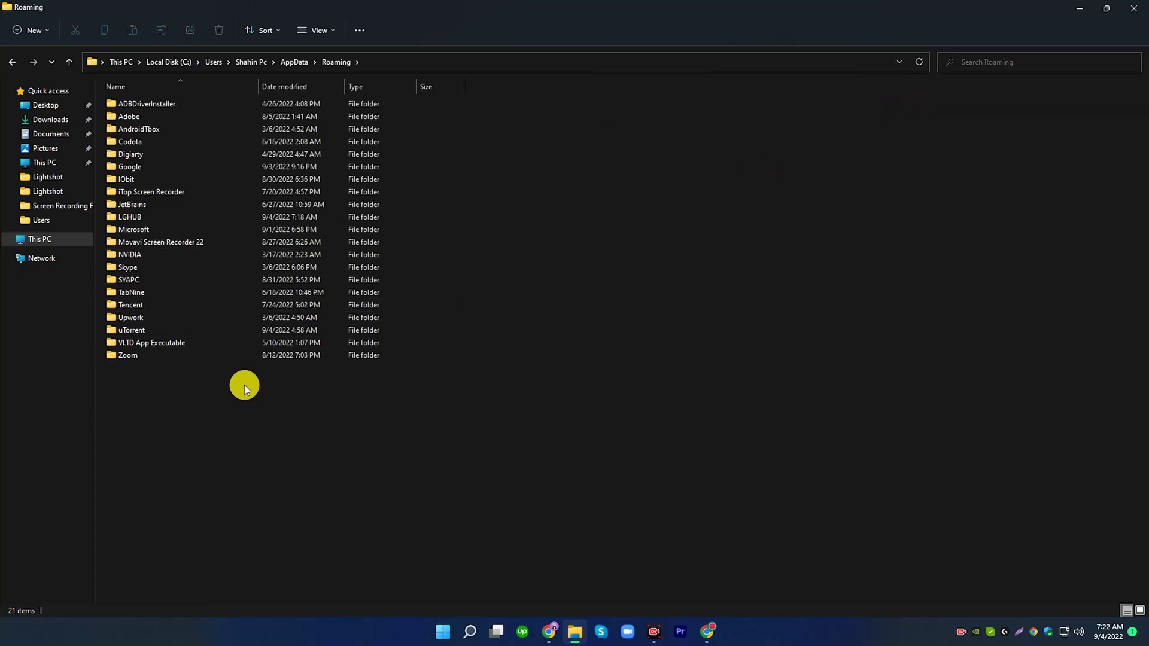
- Delete the IObit folder from Roaming and close File Explorer
{"action": "left_click", "coordinate": [133, 179]}
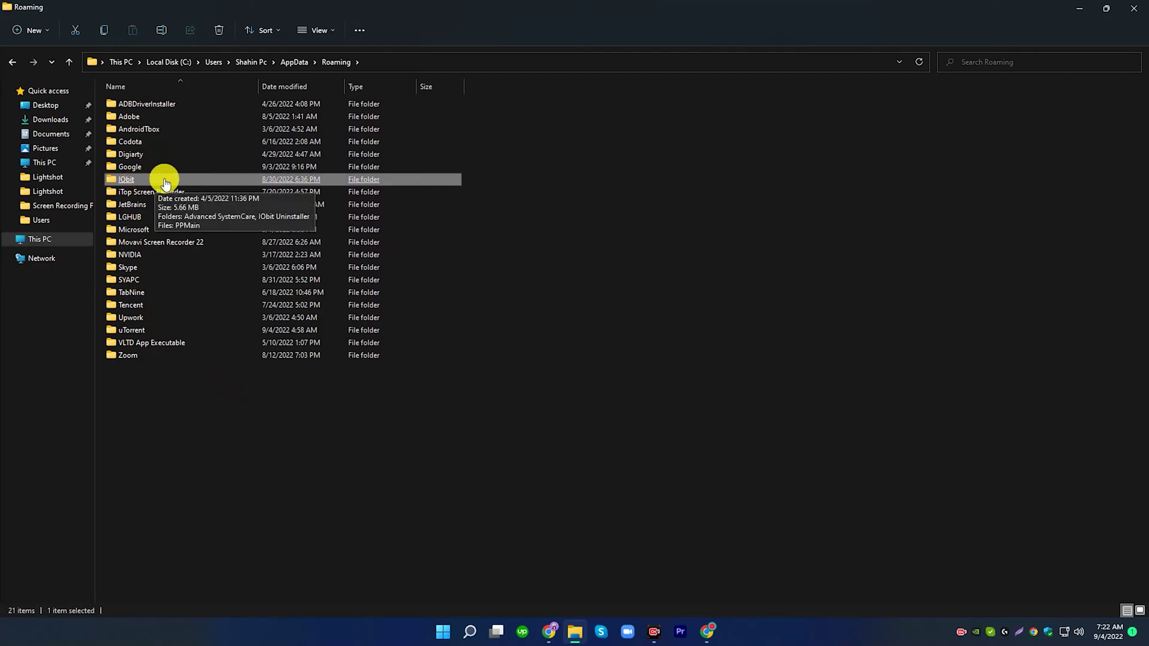
{"action": "right_click", "coordinate": [164, 180]}
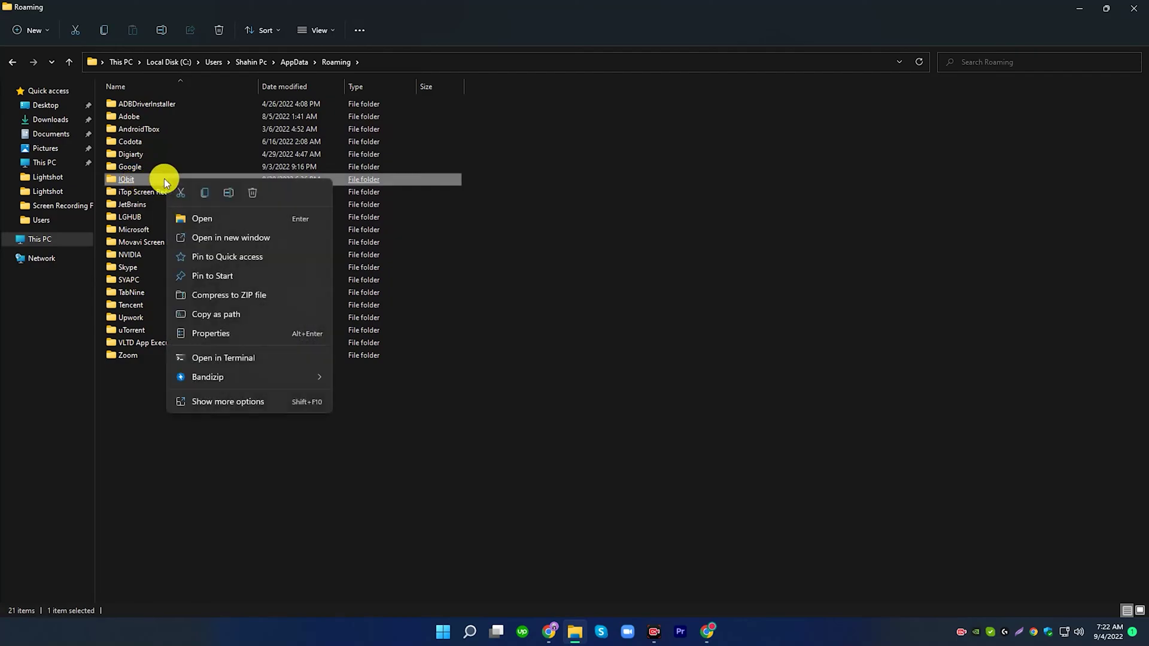
{"action": "left_click", "coordinate": [253, 191]}
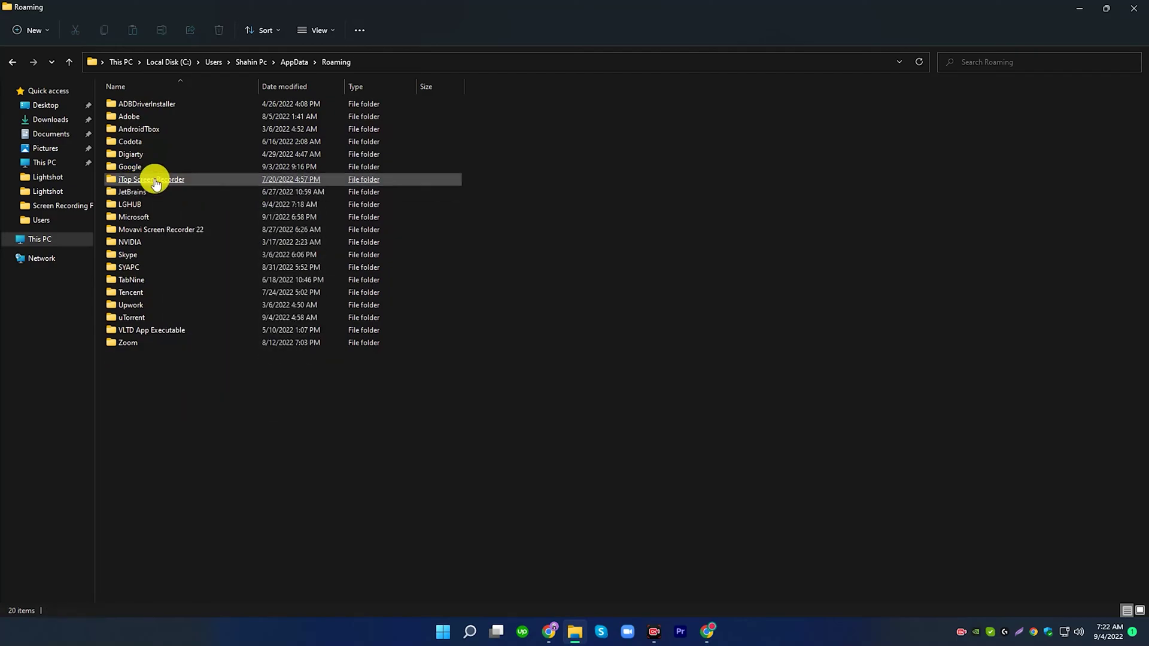
{"action": "left_click", "coordinate": [1140, 8]}
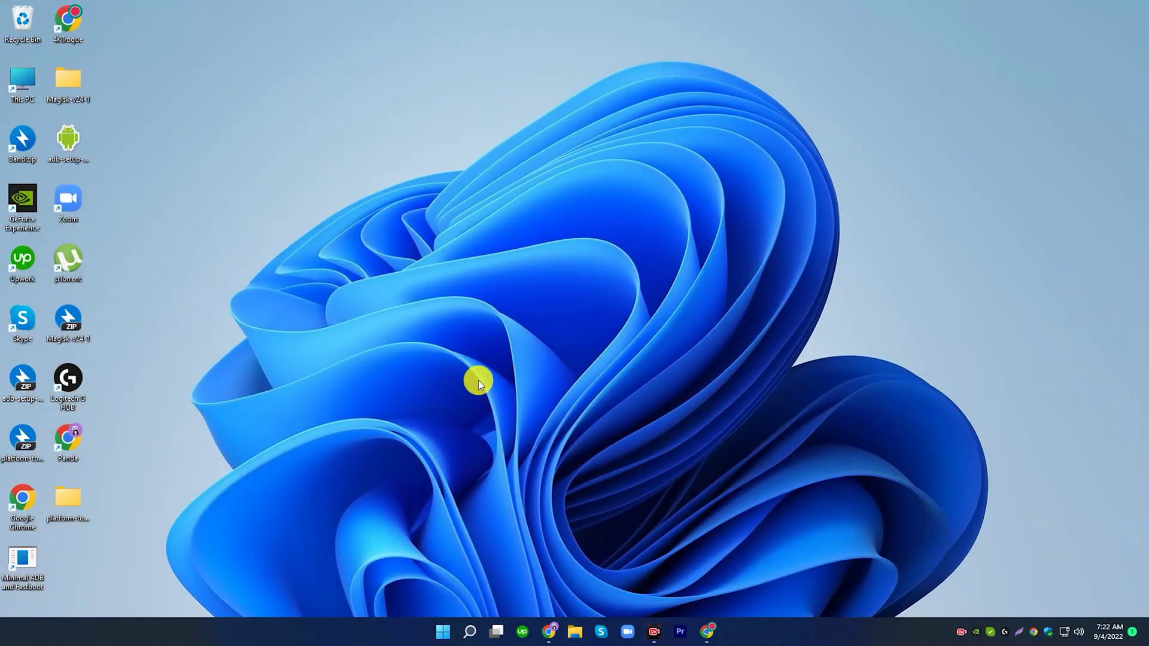
- Return to the aNotepad note in Chrome, read the Registry Editor instructions in step 6, and minimize the browser
{"action": "left_click", "coordinate": [706, 632]}
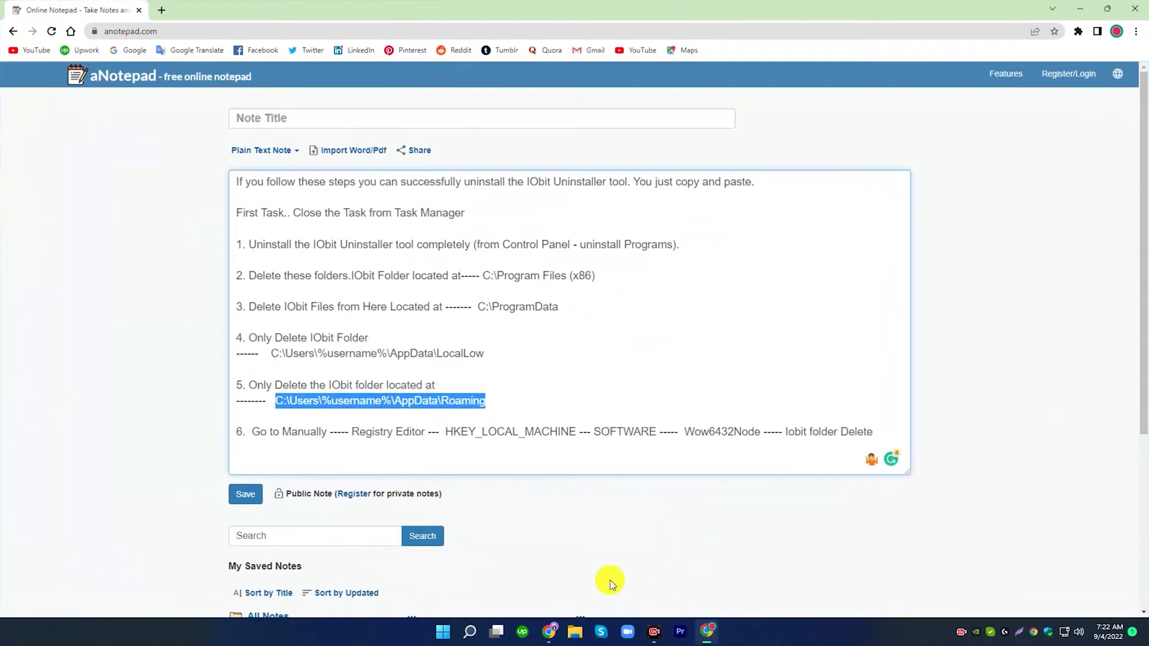
{"action": "left_click", "coordinate": [349, 400]}
{"action": "left_click_drag", "start_coordinate": [256, 432], "coordinate": [854, 435]}
{"action": "left_click", "coordinate": [839, 433]}
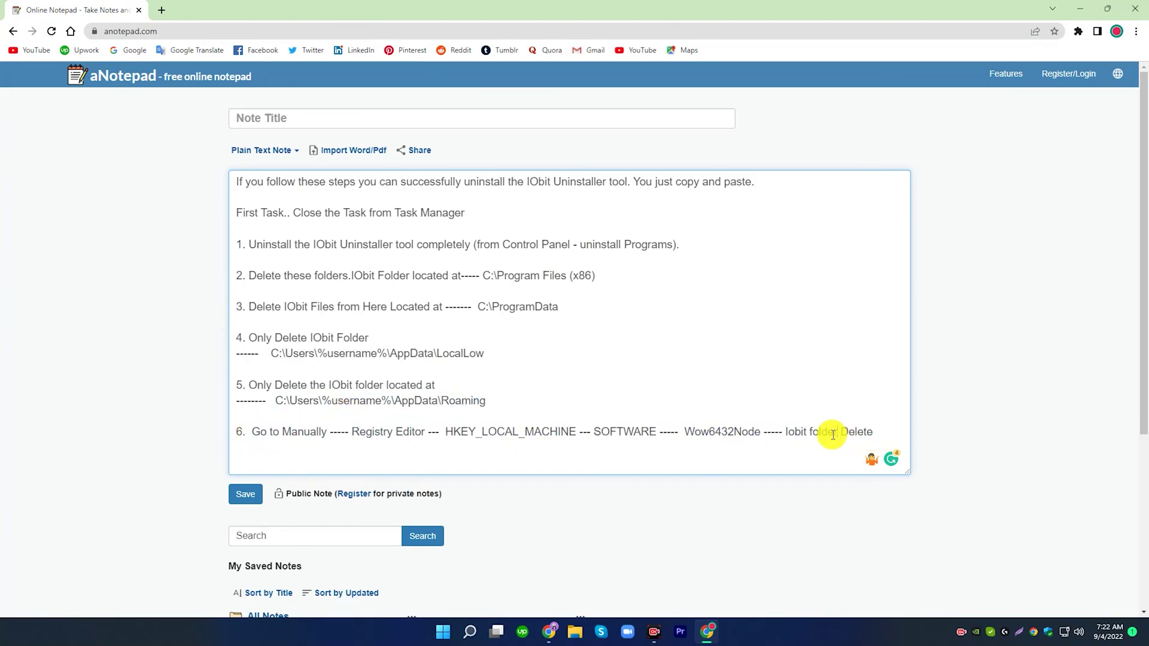
{"action": "left_click_drag", "start_coordinate": [351, 432], "coordinate": [426, 433]}
{"action": "left_click", "coordinate": [557, 432]}
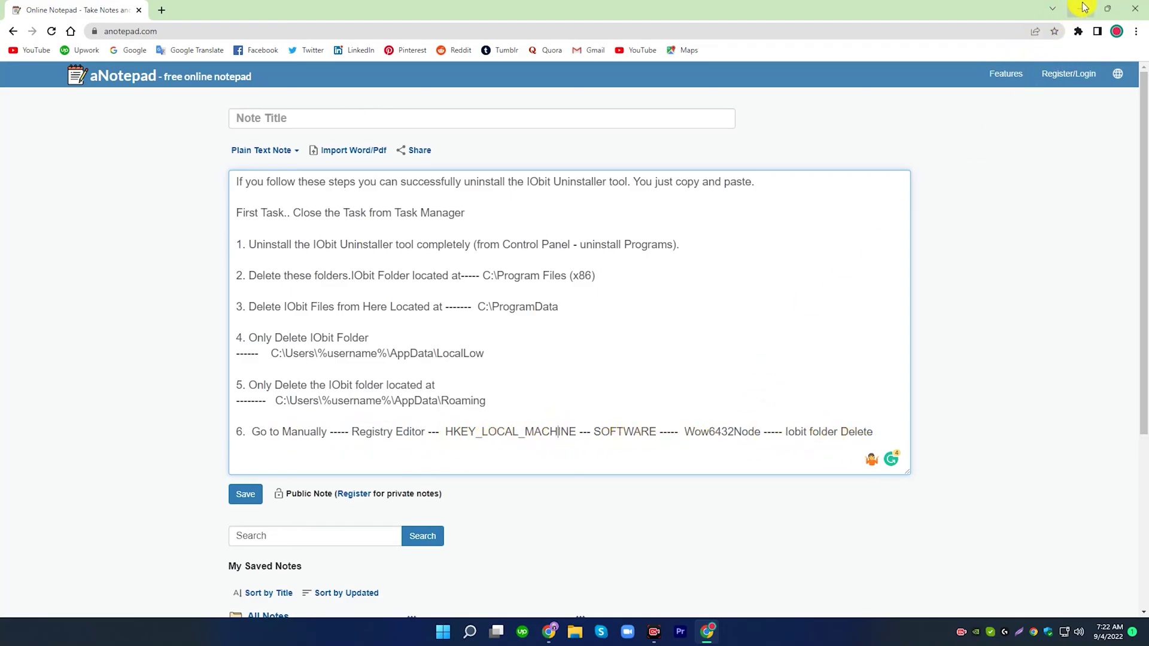
{"action": "left_click", "coordinate": [1084, 7]}
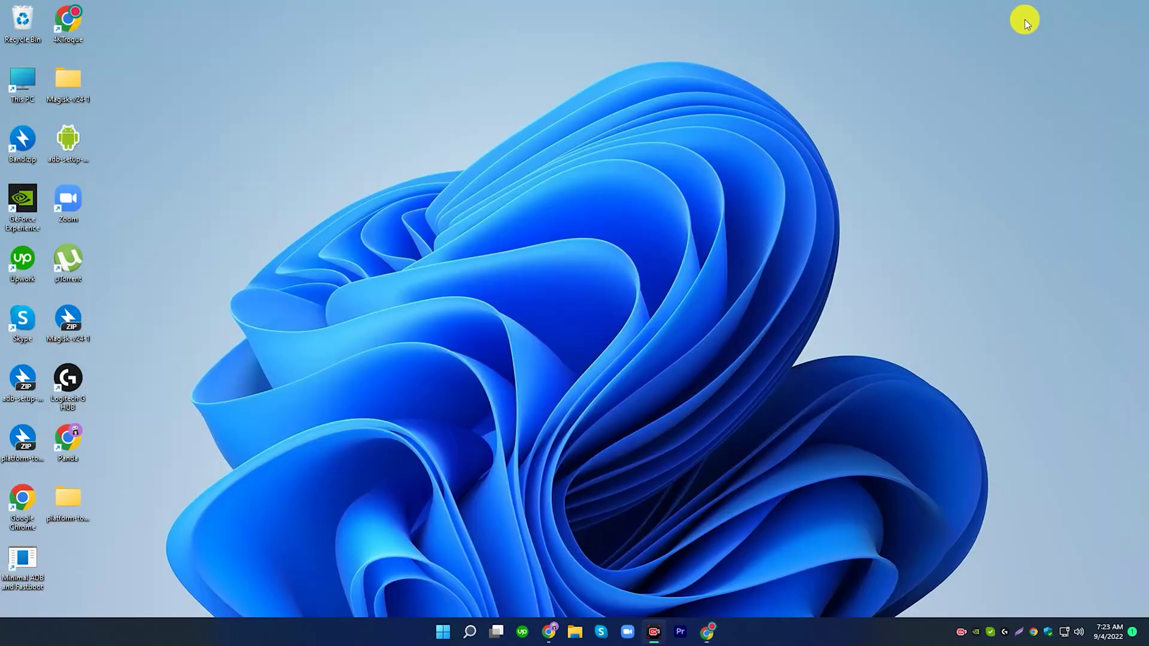
- Search Windows for "registry Editor" and open the Registry Editor app
{"action": "left_click", "coordinate": [470, 623]}
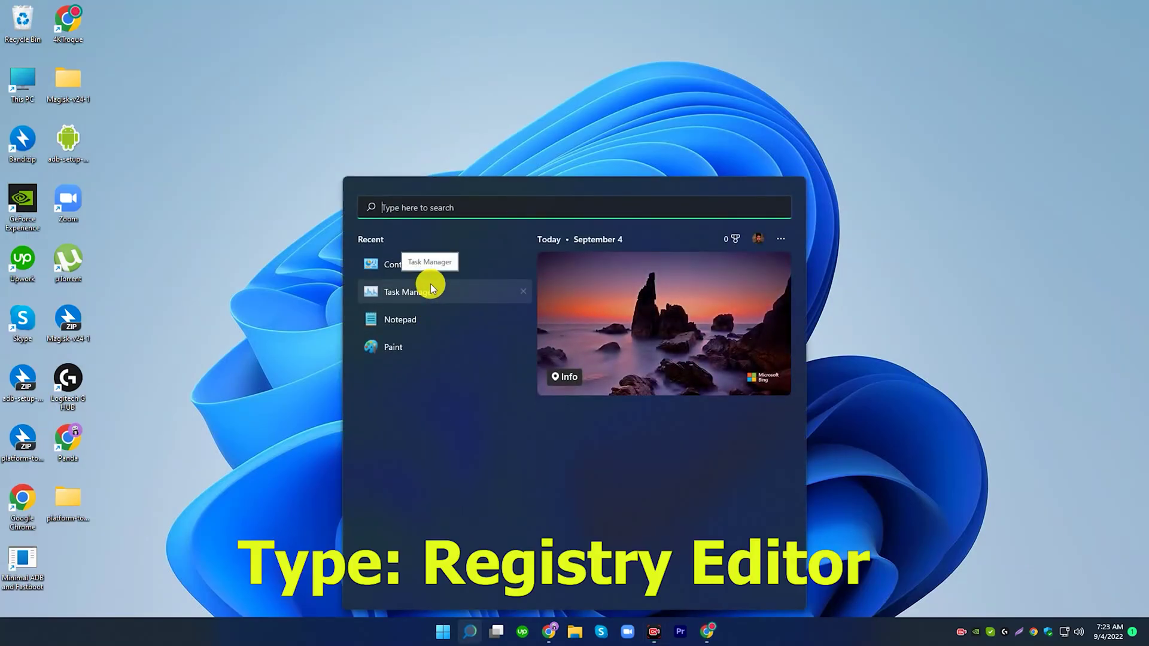
{"action": "type", "text": "registry Edit"}
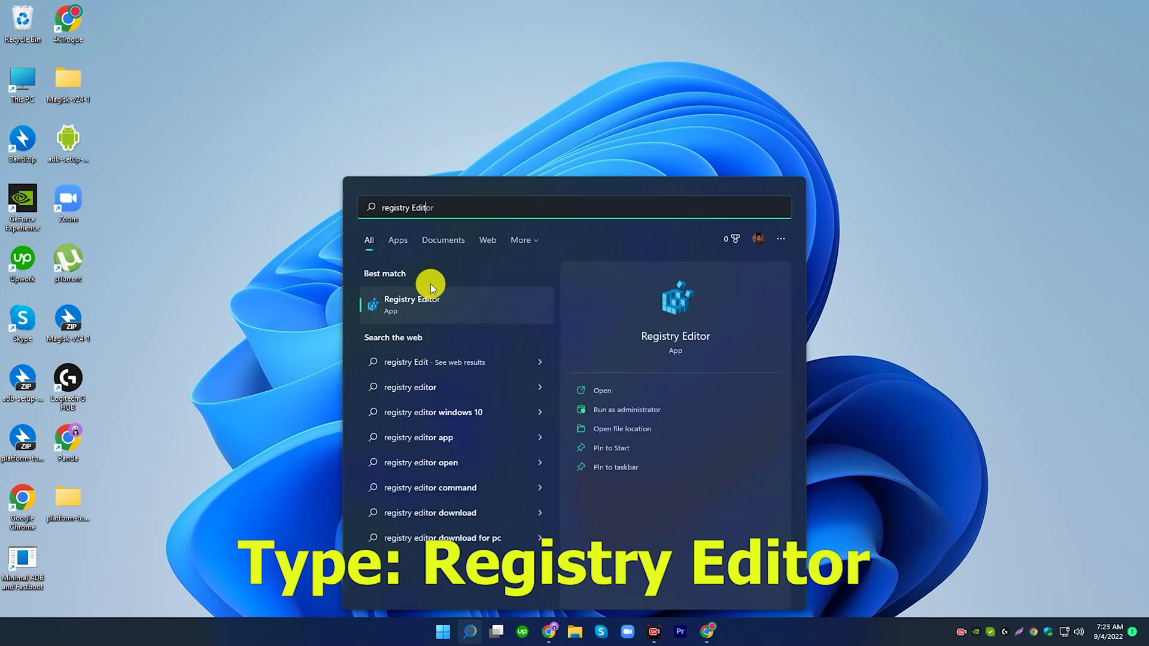
{"action": "type", "text": "or"}
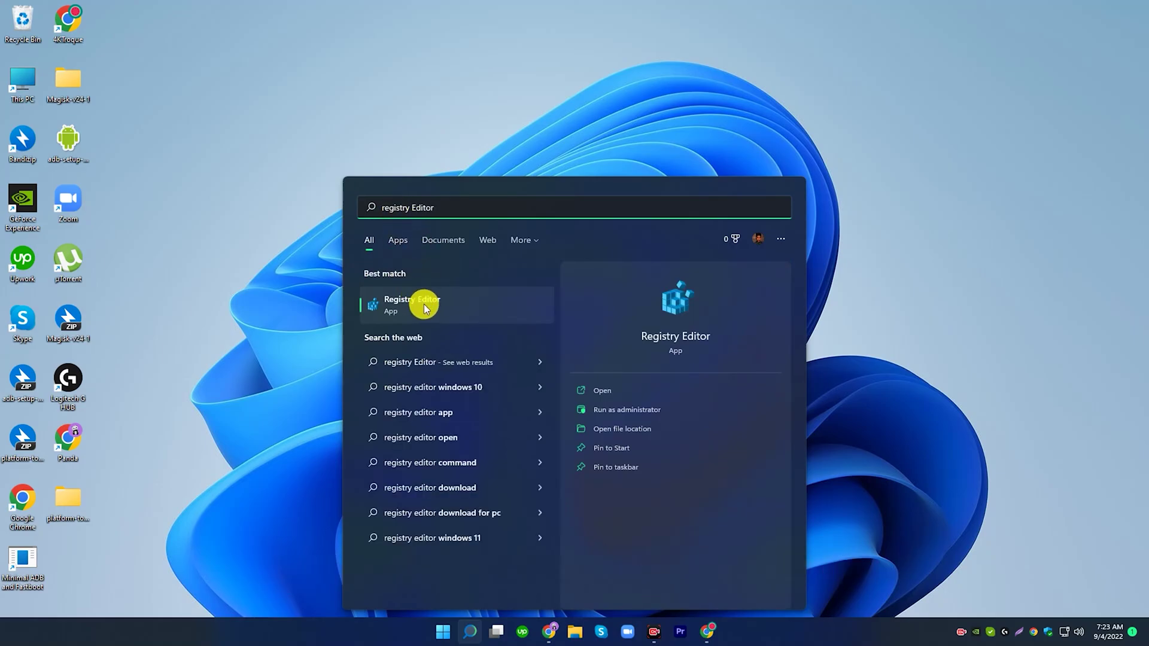
{"action": "left_click", "coordinate": [423, 306]}
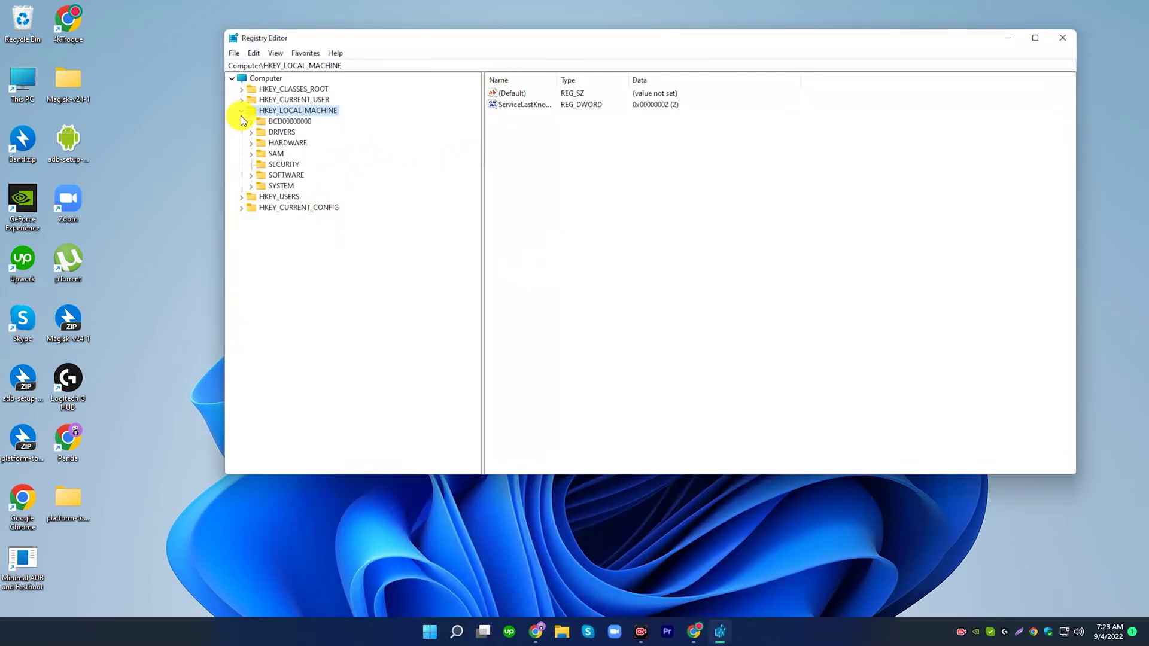
- Expand HKEY_LOCAL_MACHINE, SOFTWARE and WOW6432Node in the registry tree to reach the WOW6432Node subkeys
{"action": "left_click", "coordinate": [241, 113]}
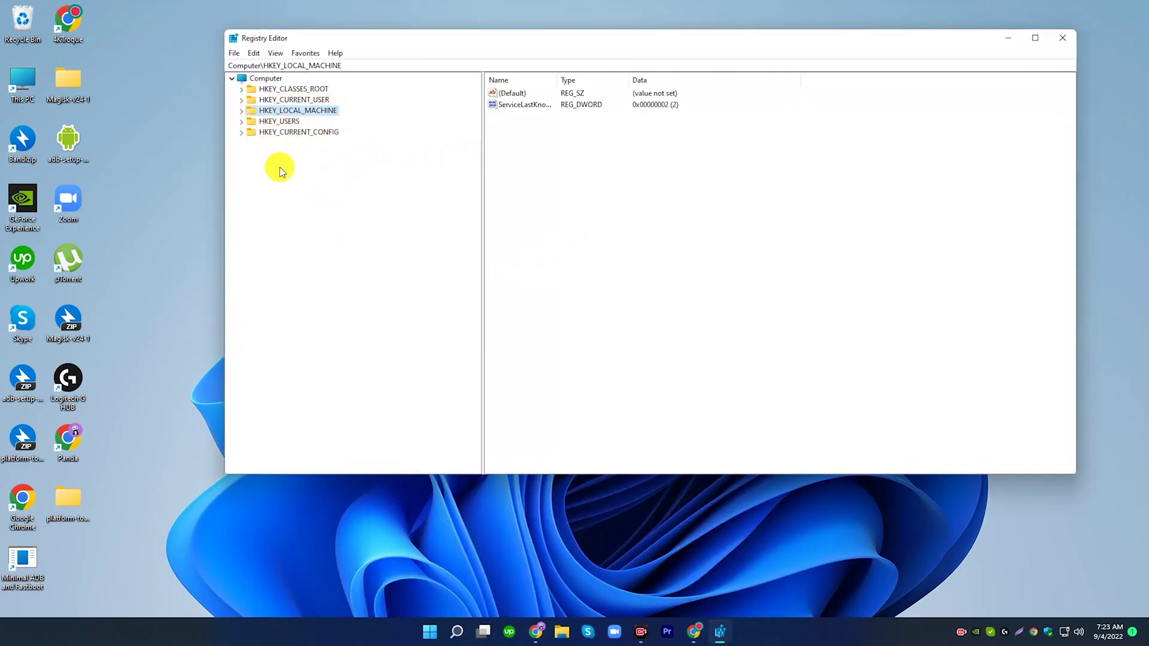
{"action": "left_click", "coordinate": [241, 111]}
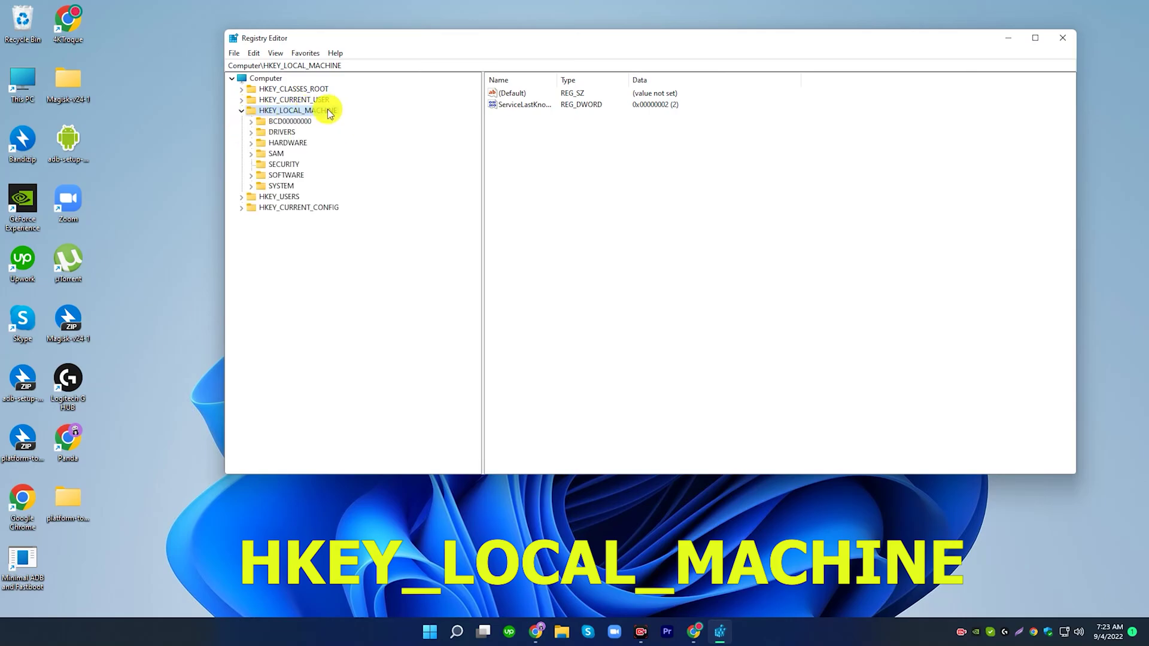
{"action": "left_click", "coordinate": [289, 177]}
{"action": "left_click", "coordinate": [250, 176]}
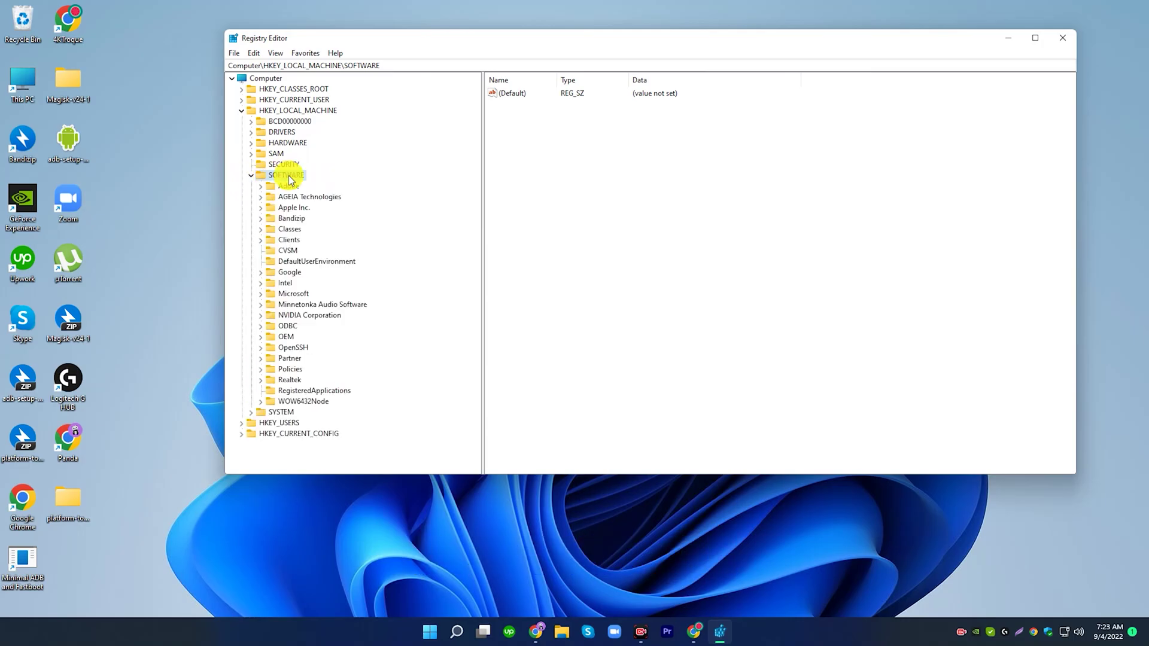
{"action": "left_click", "coordinate": [305, 402]}
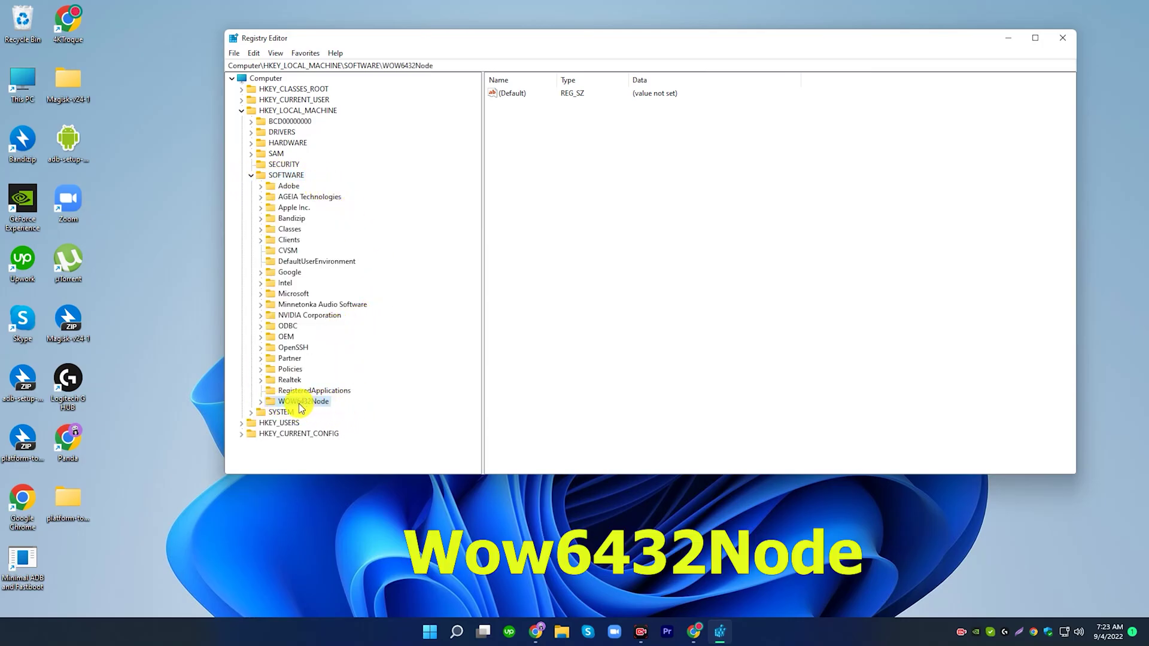
{"action": "left_click", "coordinate": [262, 402]}
{"action": "scroll", "coordinate": [326, 280], "scroll_direction": "down", "scroll_amount": 1}
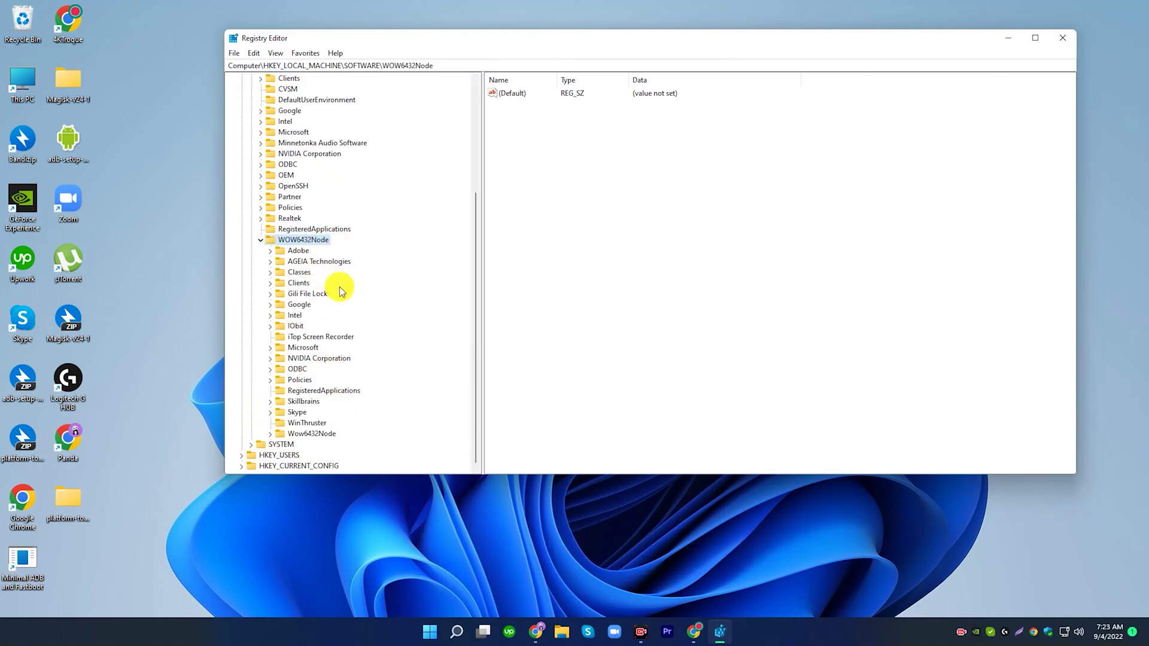
- Permanently delete the IObit key with its subkeys under WOW6432Node and close Registry Editor
{"action": "left_click", "coordinate": [294, 325]}
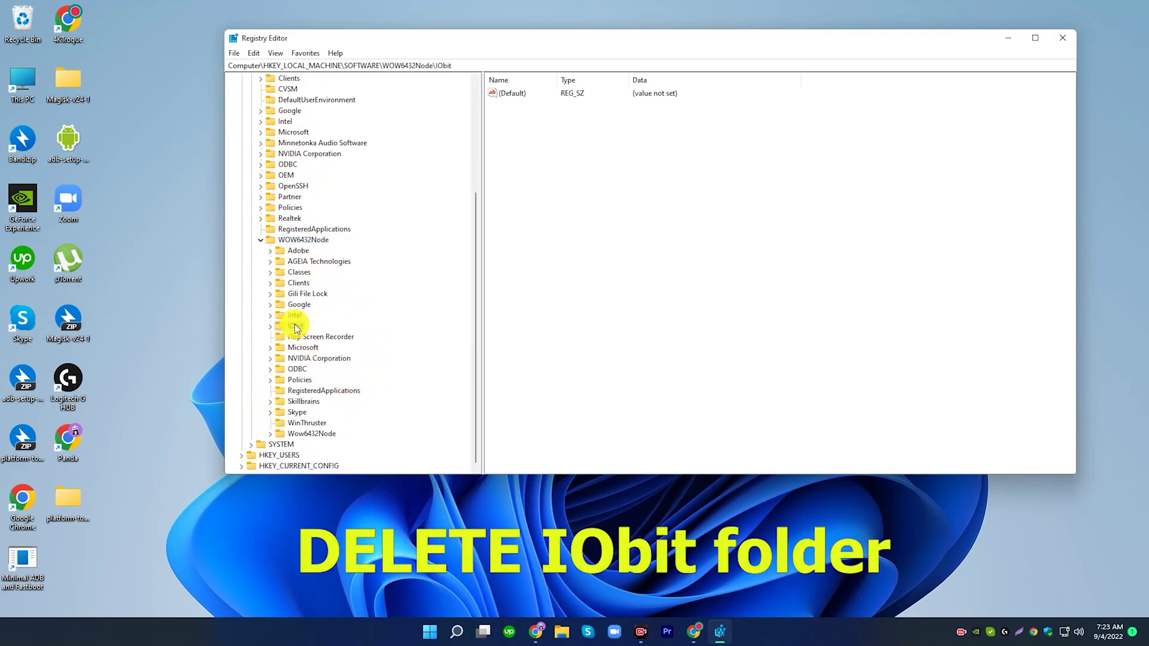
{"action": "right_click", "coordinate": [293, 326]}
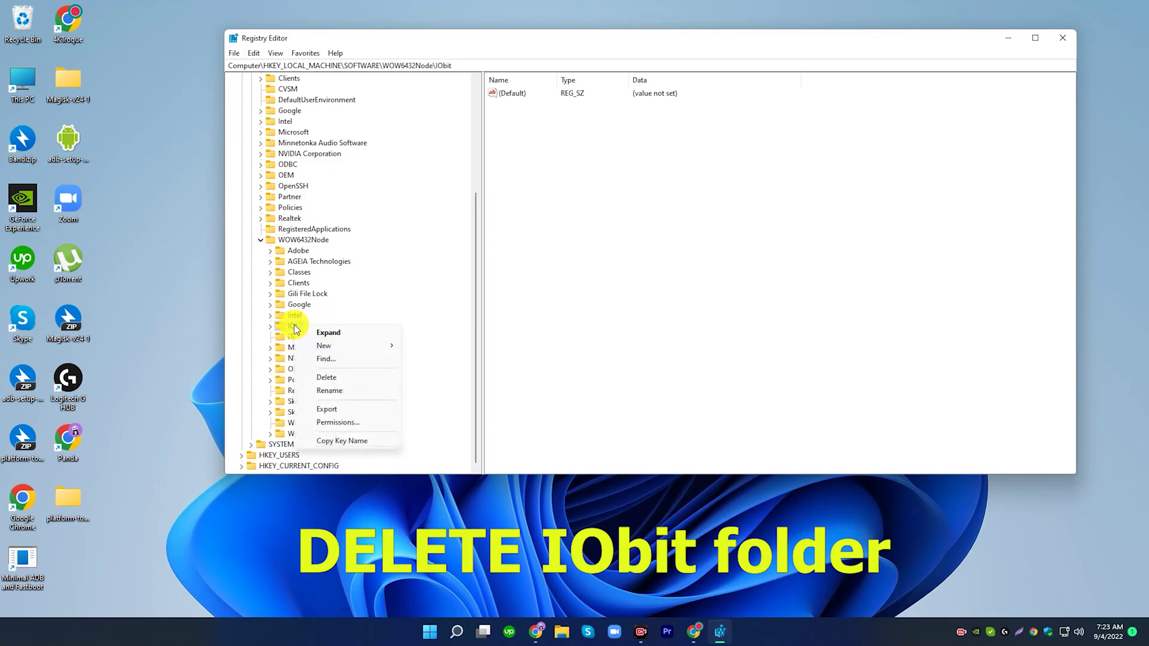
{"action": "left_click", "coordinate": [346, 377]}
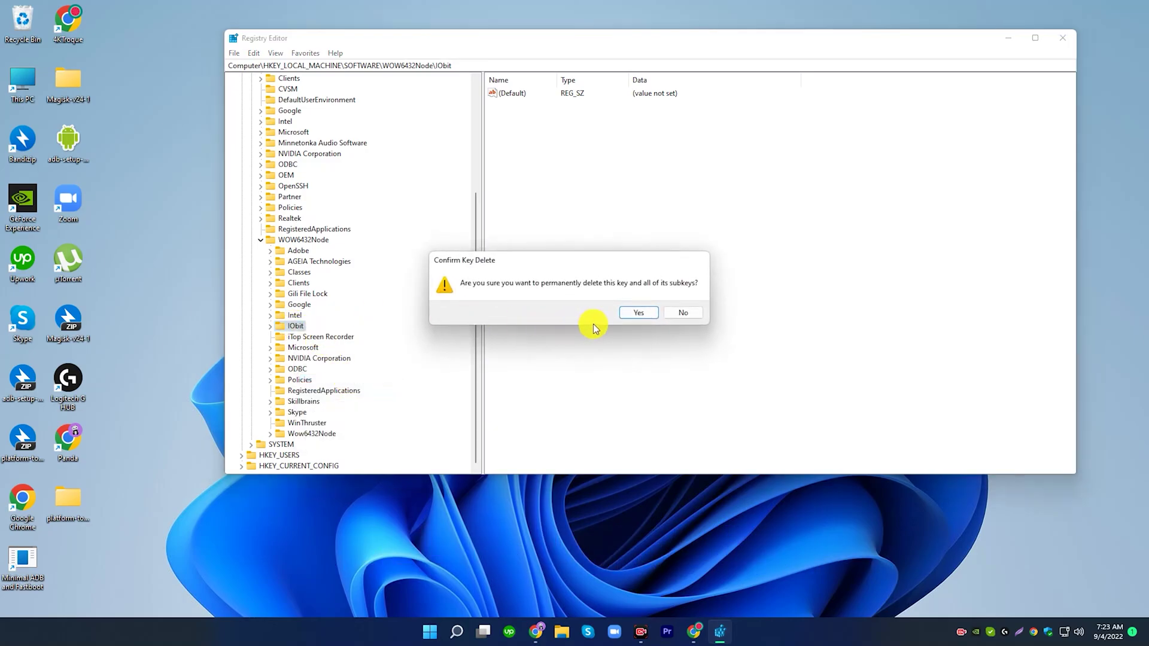
{"action": "left_click", "coordinate": [637, 315]}
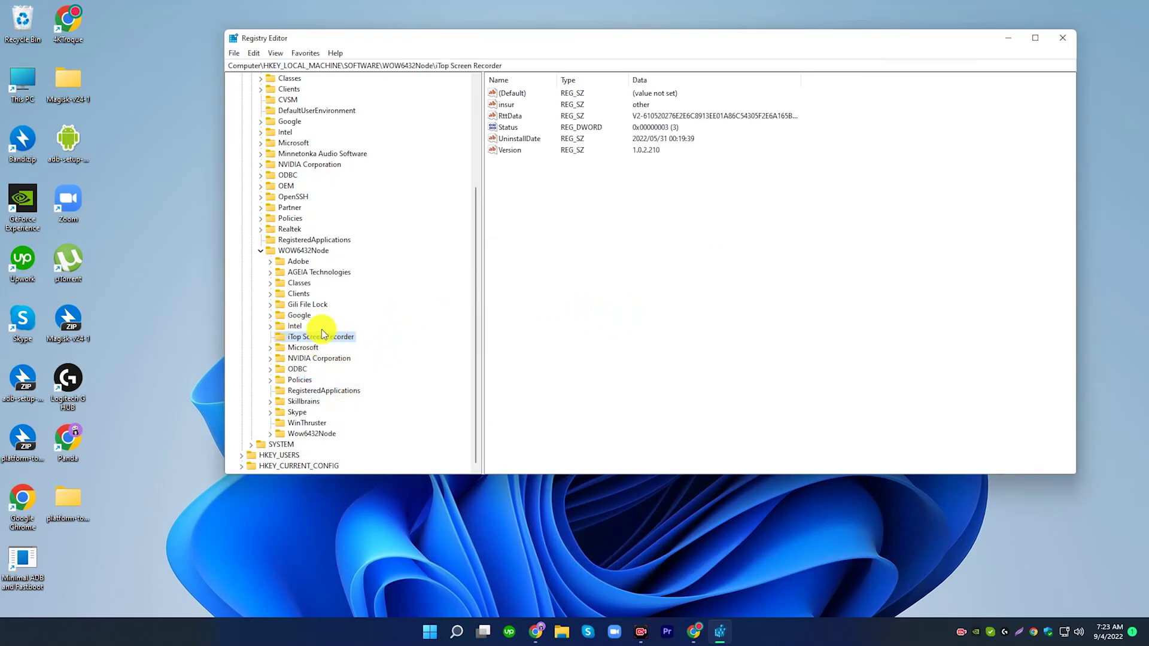
{"action": "left_click", "coordinate": [1058, 38]}
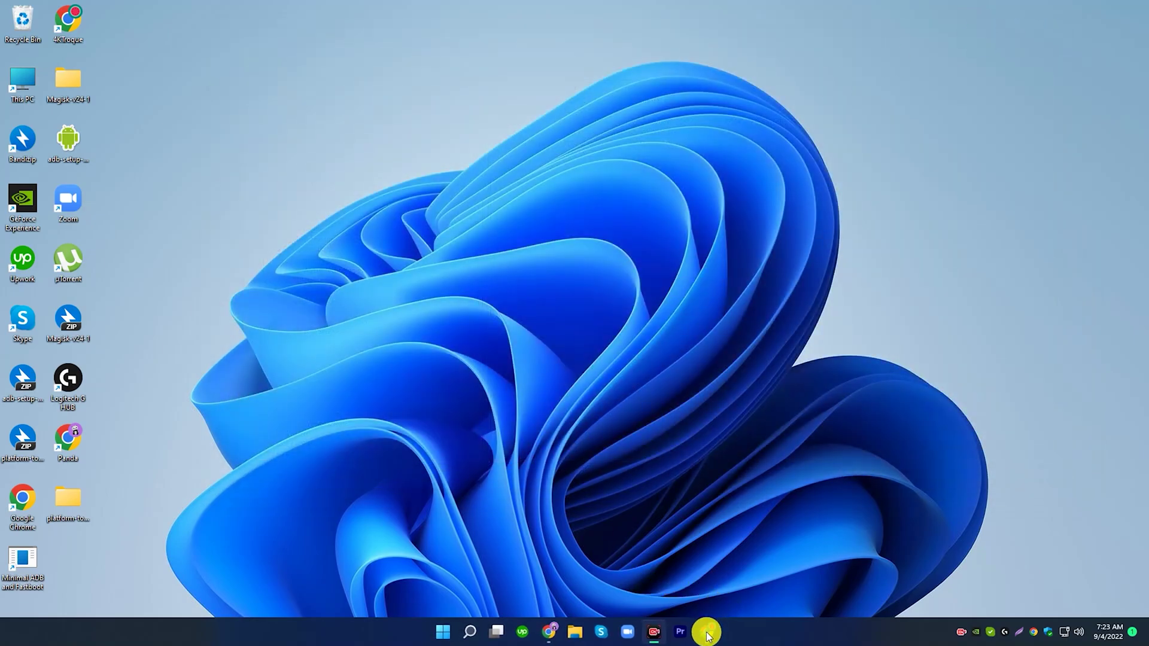
- Return to the aNotepad note in Chrome and start a new paragraph below step 6, separated by a blank line
{"action": "left_click", "coordinate": [707, 632]}
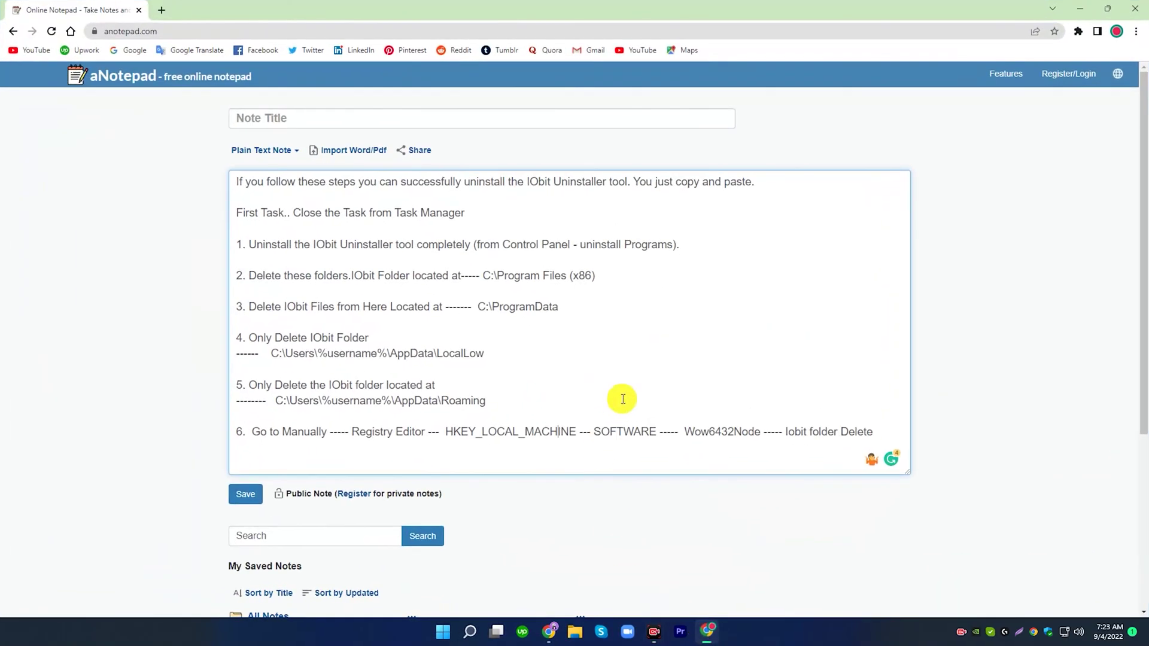
{"action": "left_click", "coordinate": [874, 434]}
{"action": "key", "text": "Return"}
{"action": "key", "text": "Return"}
{"action": "key", "text": "Return"}
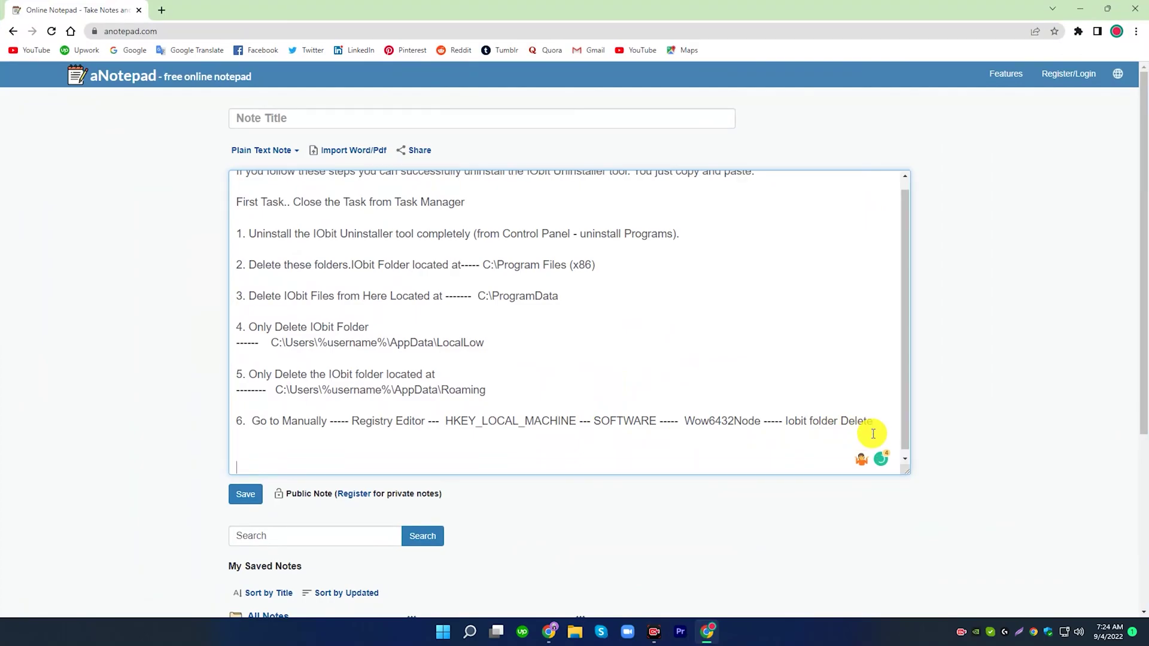
{"action": "key", "text": "BackSpace"}
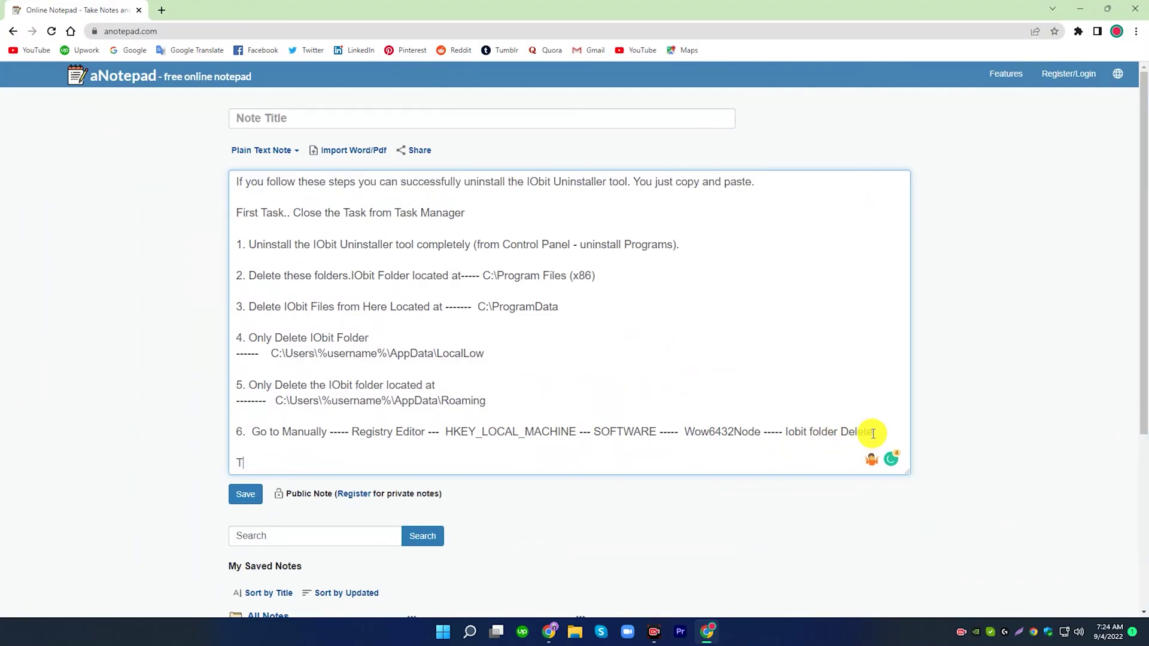